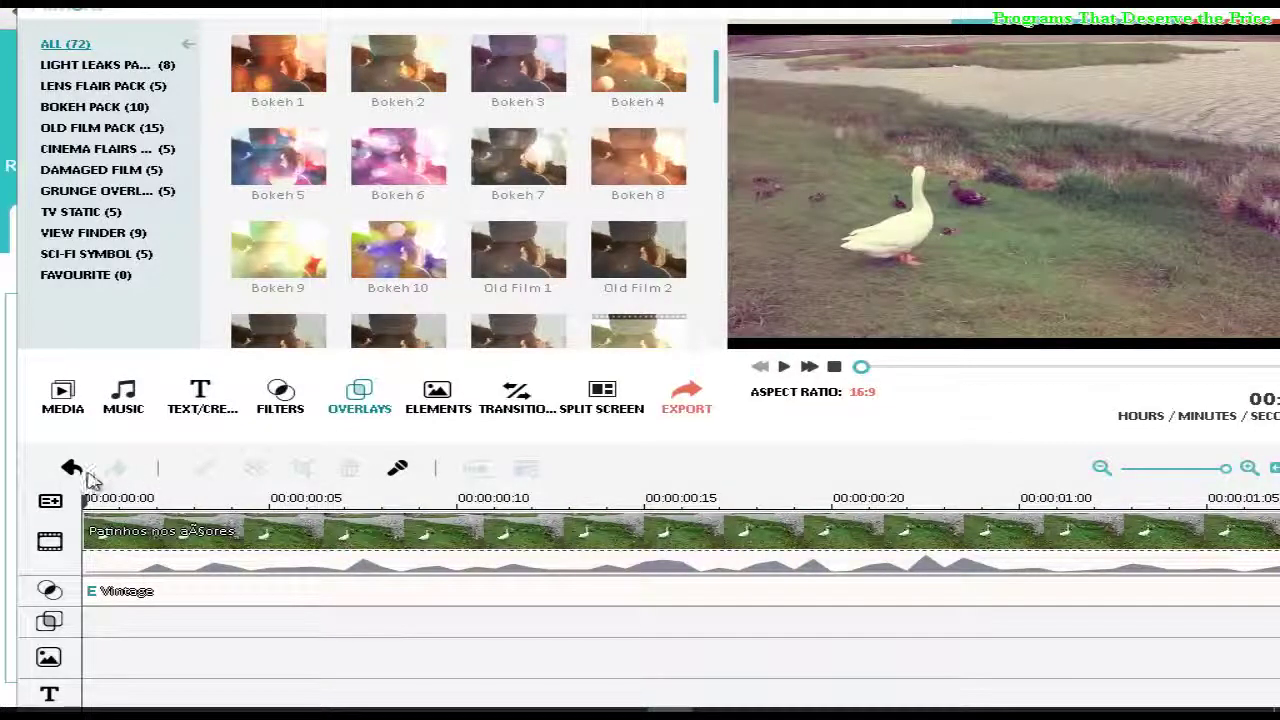
Step: Undo the last two changes so the Vintage overlay track disappears from the timeline
left_click(70, 470)
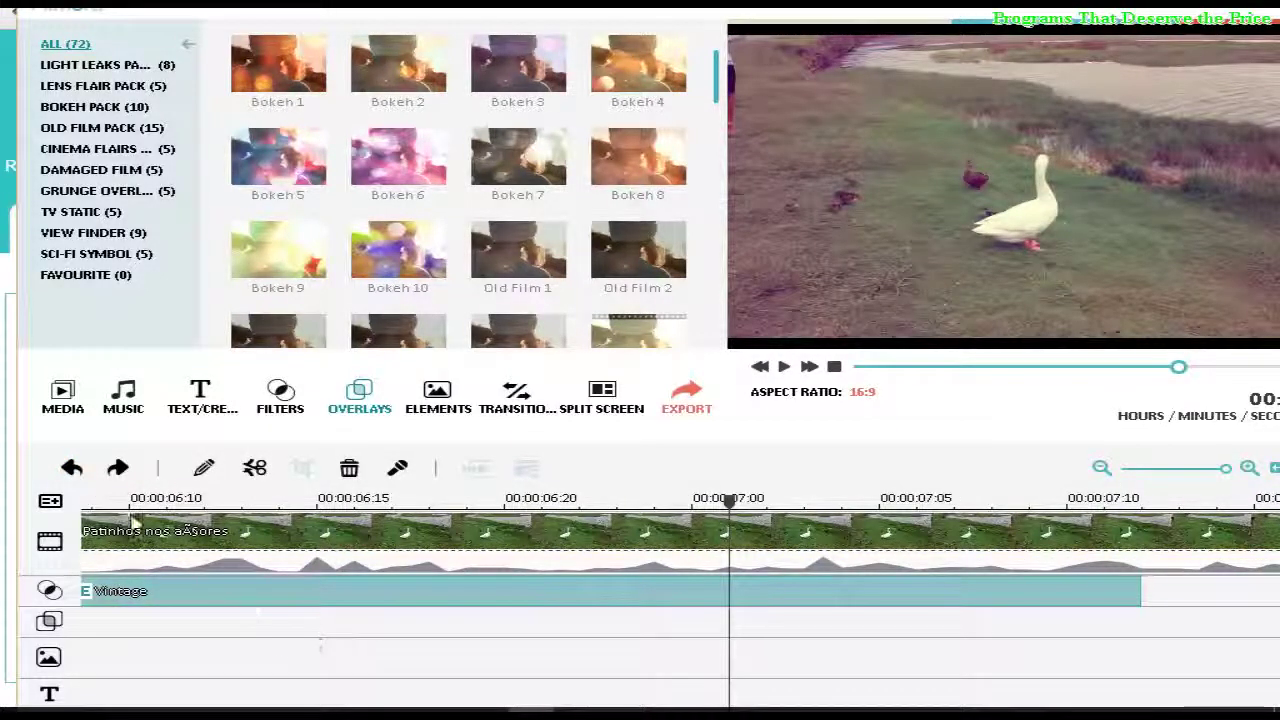
left_click(71, 469)
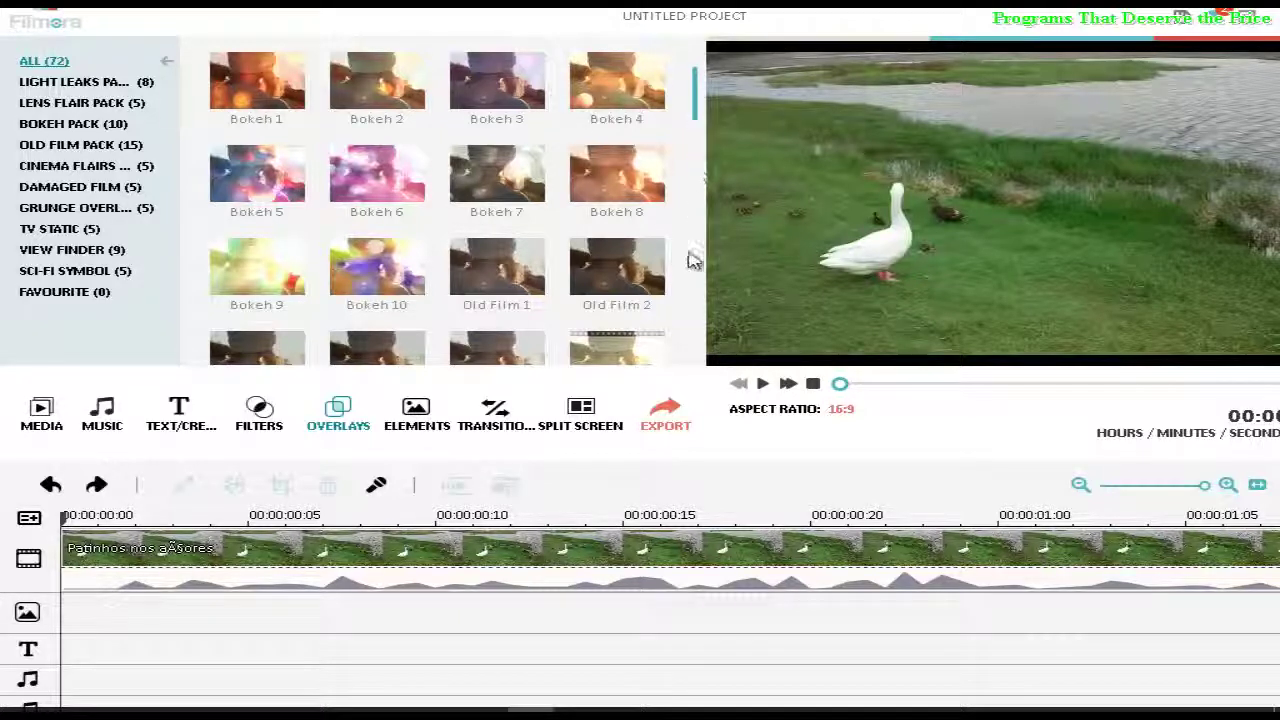
Step: Preview Old Film 2, then Bokeh 1, 2, 3 and 4 over the goose clip
left_click(620, 272)
scroll(622, 278, "down", 10)
scroll(622, 278, "down", 3)
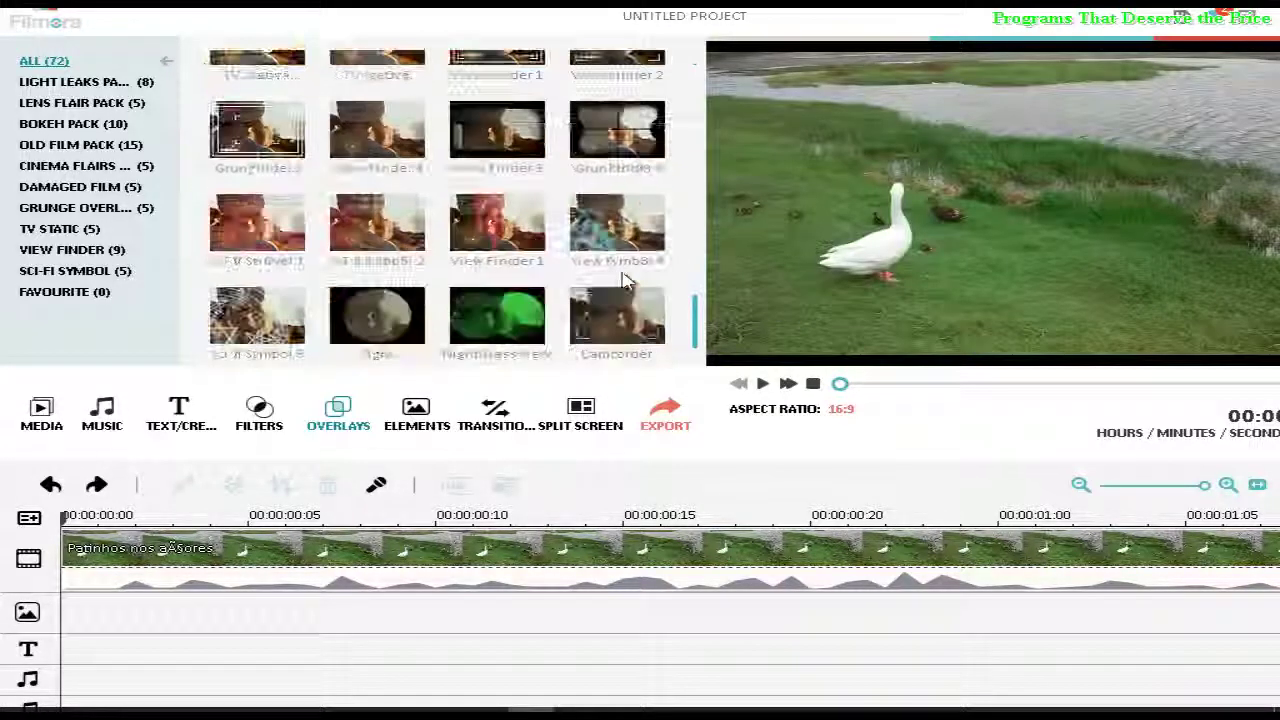
scroll(622, 278, "up", 13)
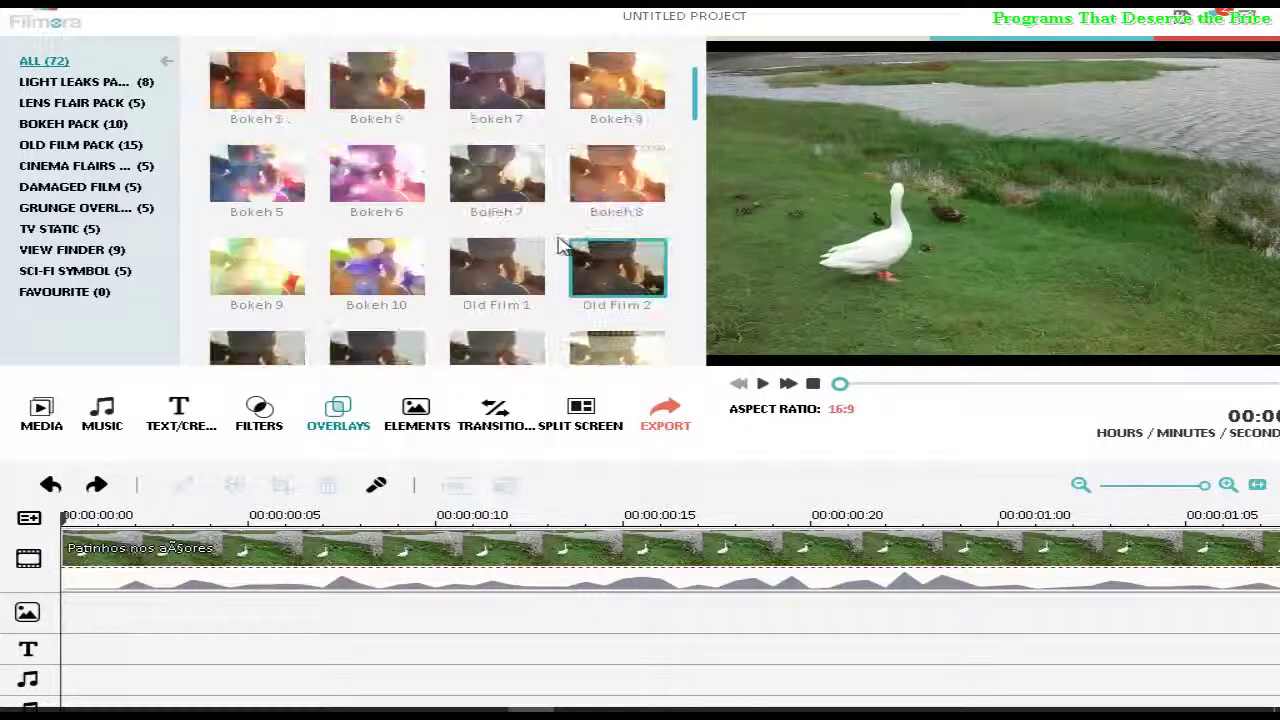
left_click(260, 90)
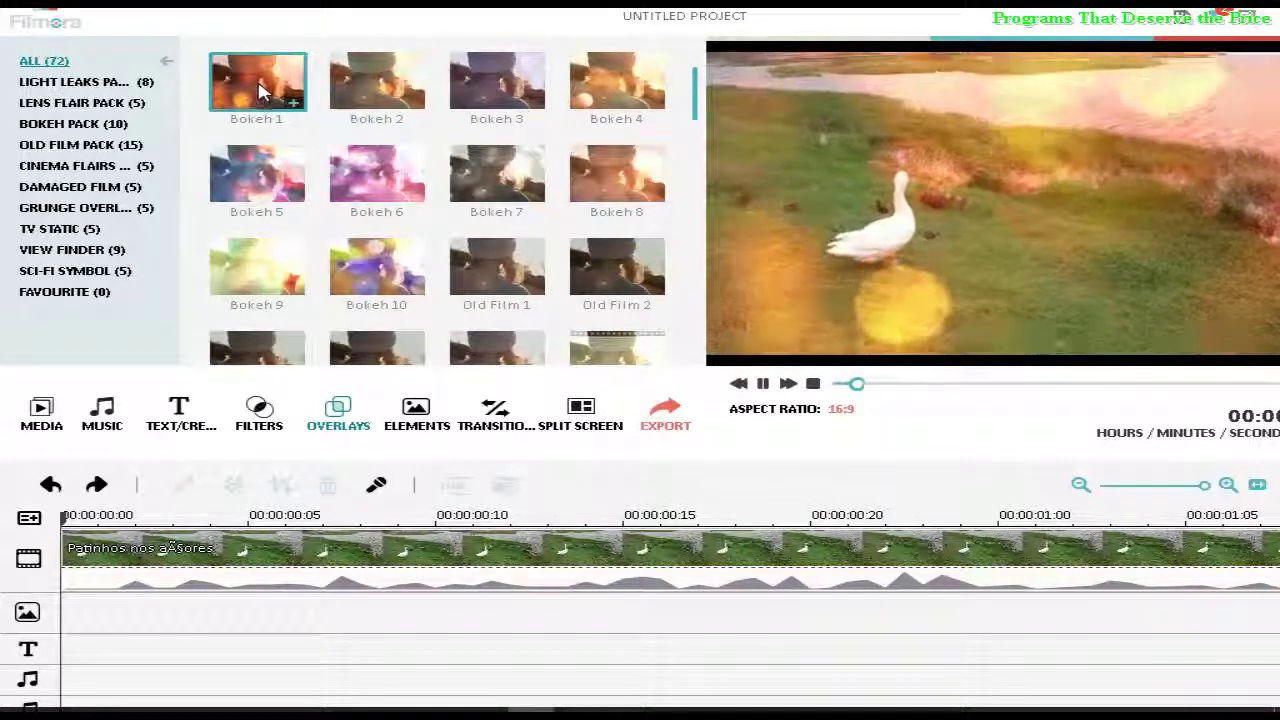
left_click(370, 90)
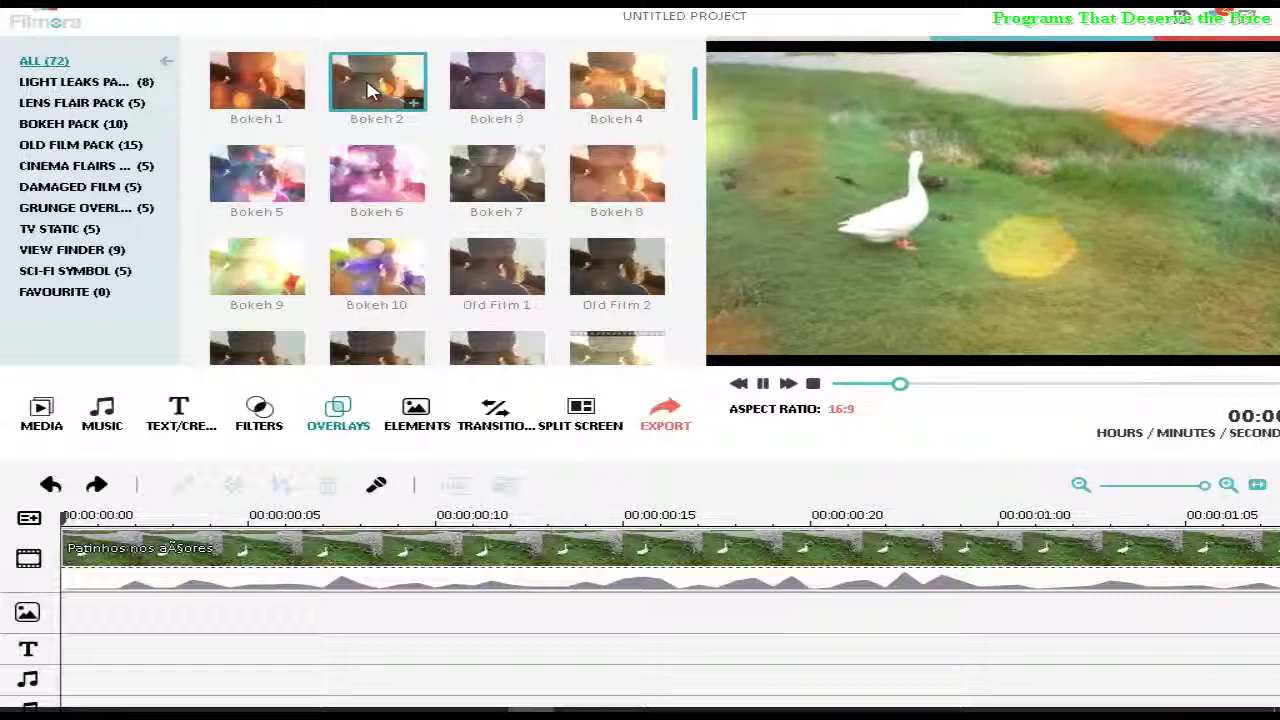
left_click(495, 90)
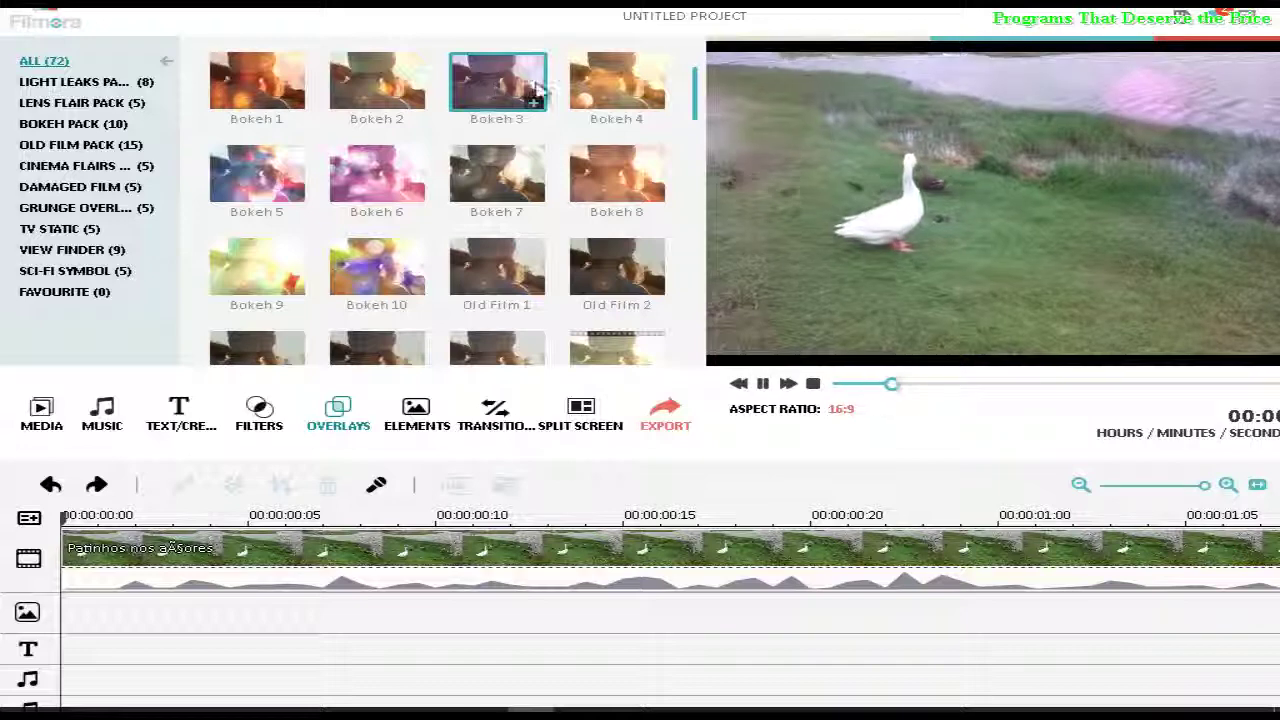
left_click(609, 88)
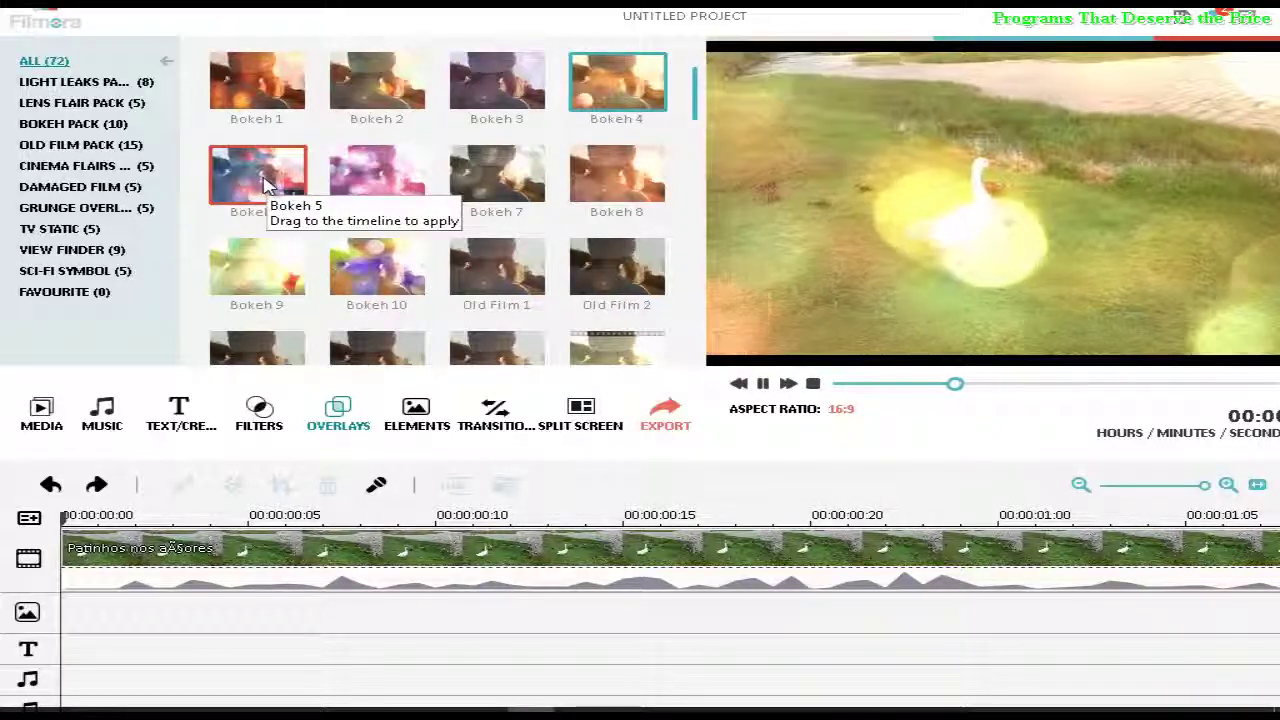
Step: Preview Bokeh 5 through 8, Old Film 2 and 1, then Bokeh 10 and 9
left_click(268, 185)
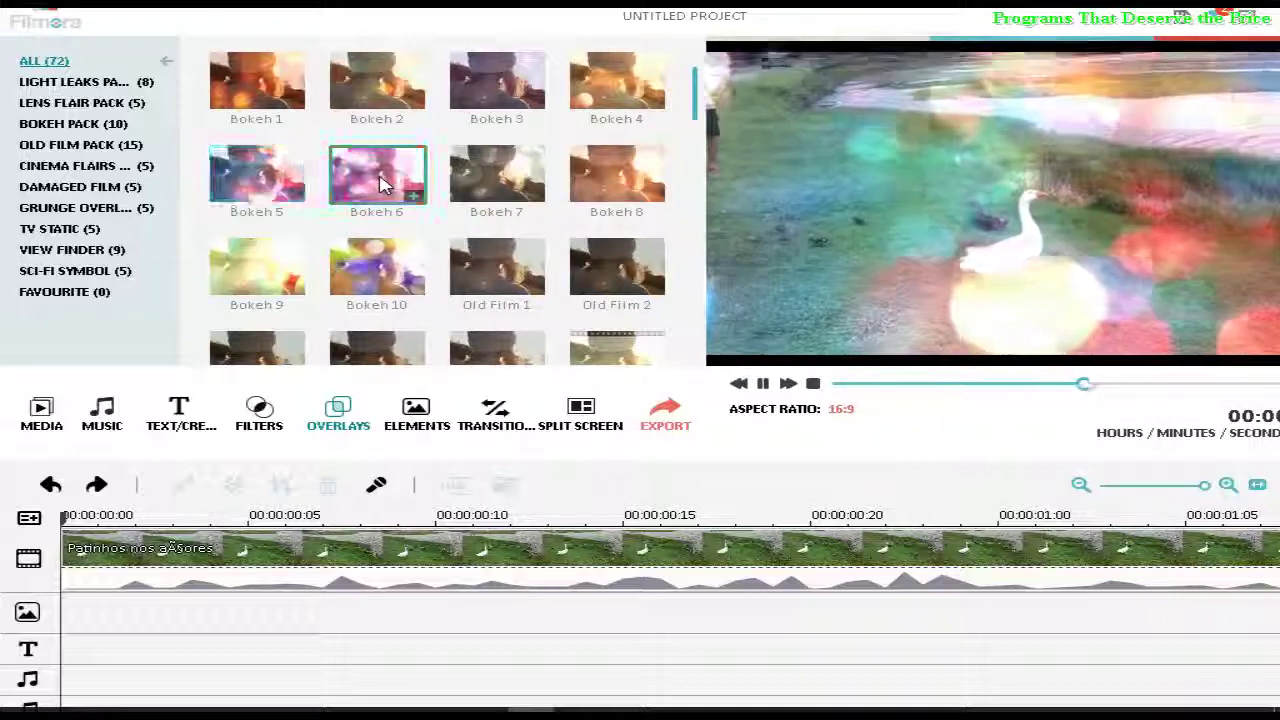
left_click(380, 185)
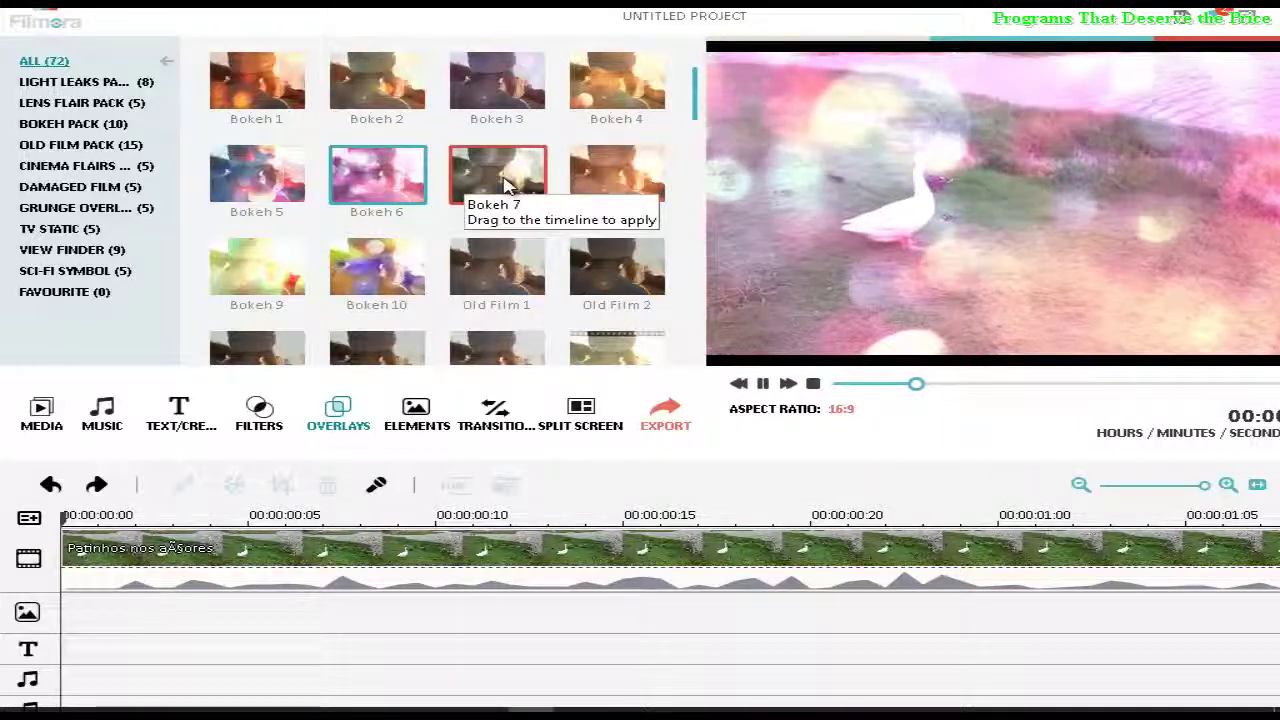
left_click(505, 185)
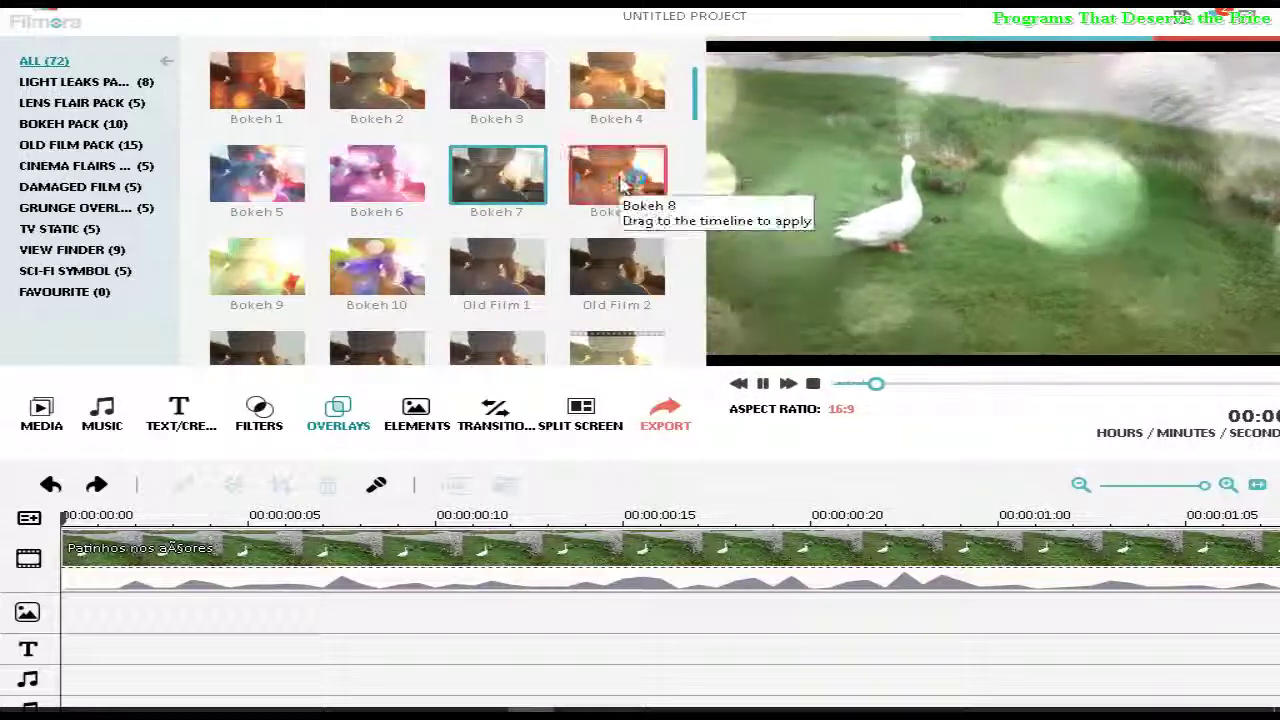
left_click(622, 185)
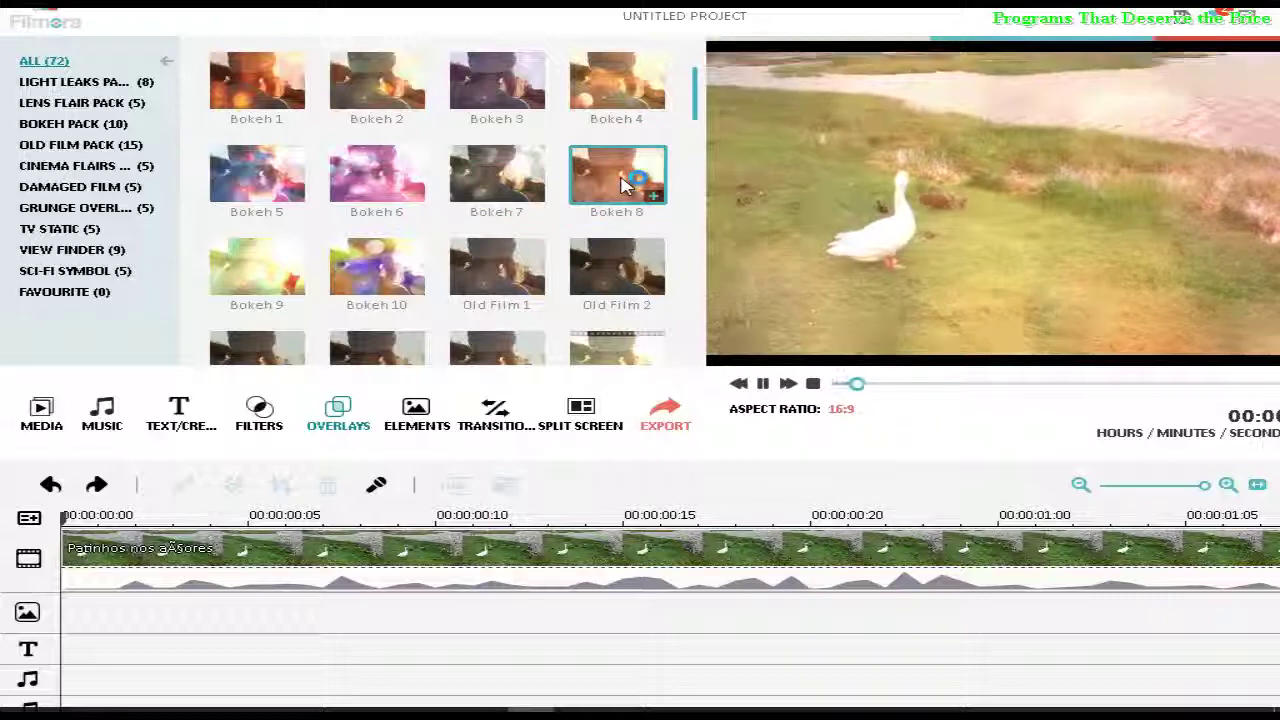
left_click(607, 280)
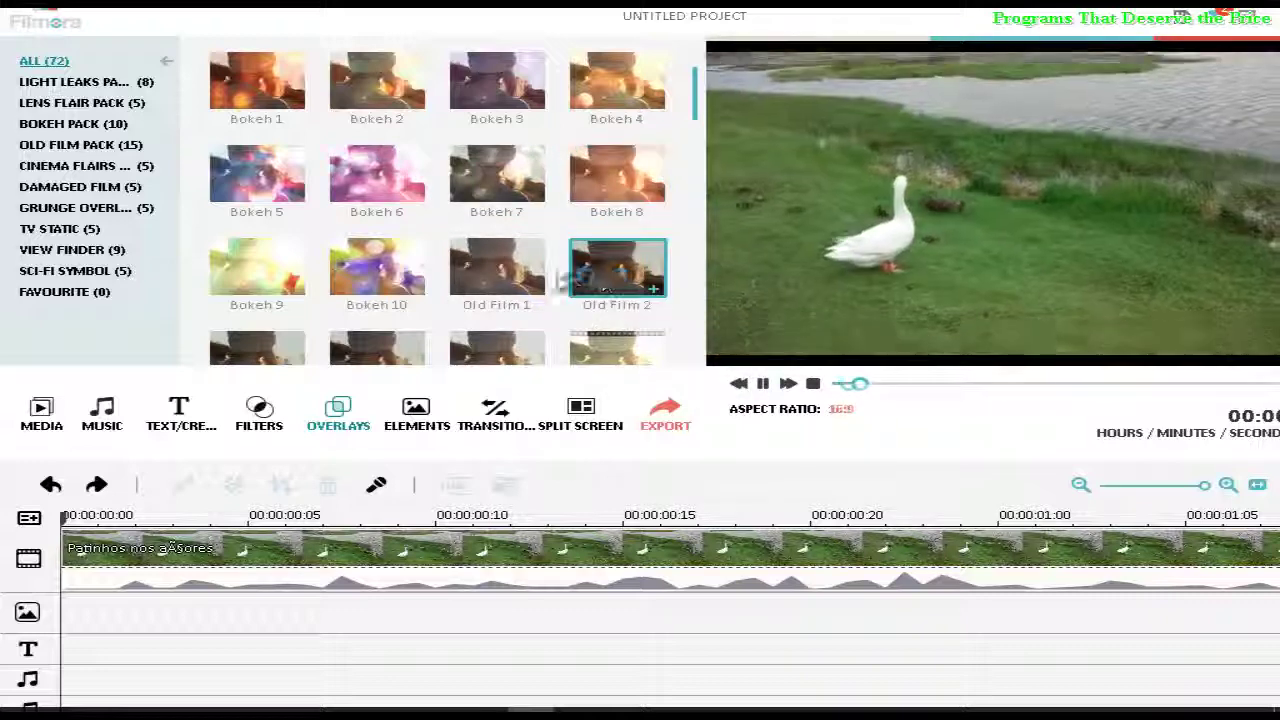
left_click(505, 280)
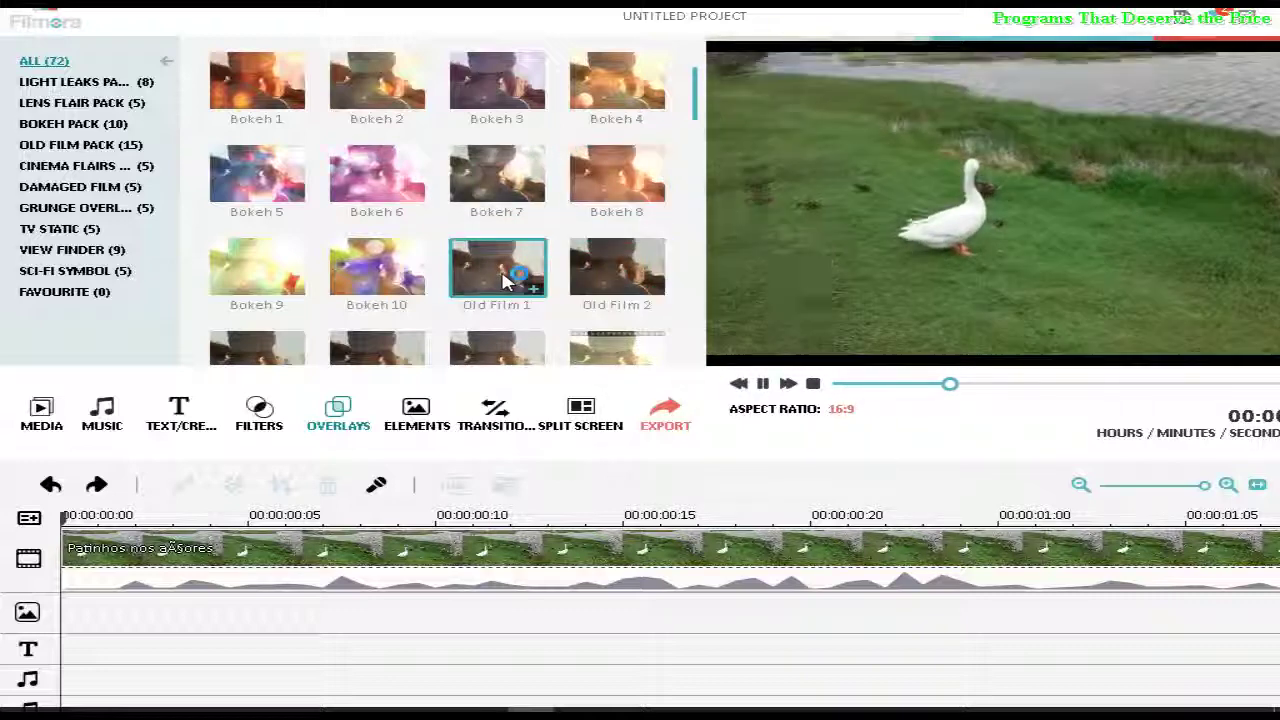
left_click(380, 280)
left_click(268, 275)
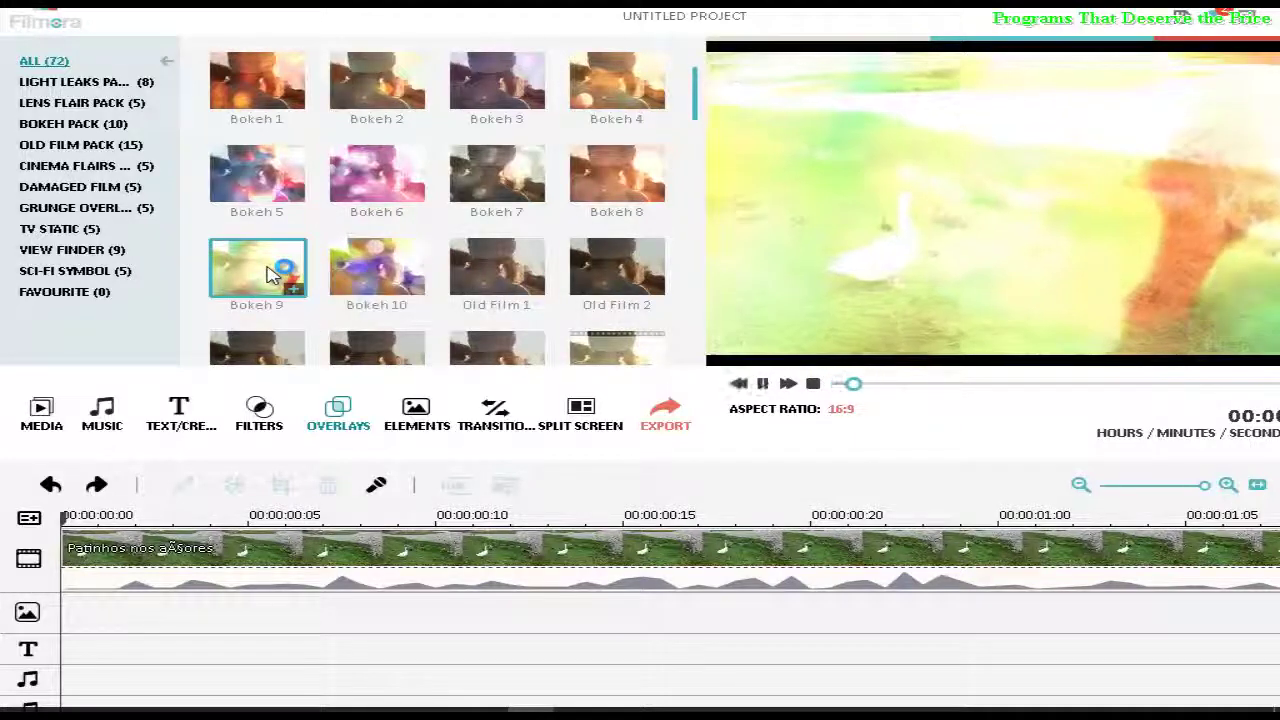
scroll(270, 275, "down", 2)
Step: Preview Old Film 3, 4 and 5, then Old Film Frame 1 and Frames 4, 3, 2
left_click(262, 228)
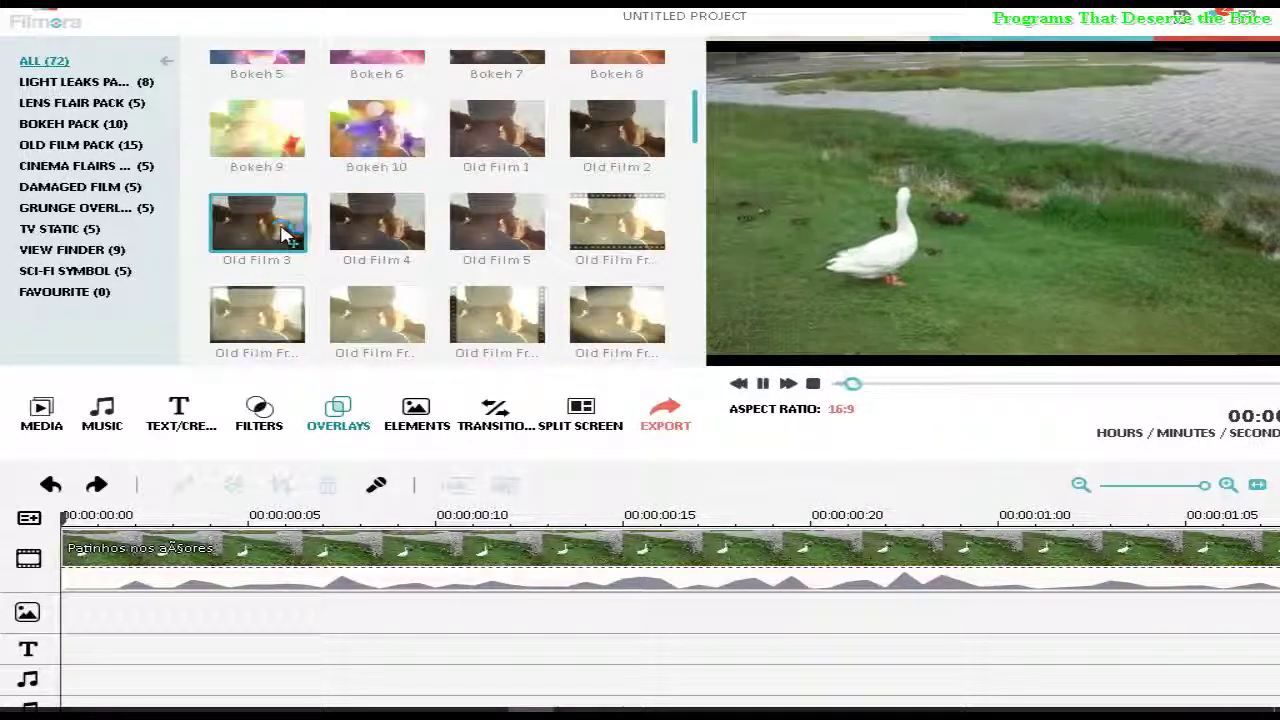
left_click(360, 233)
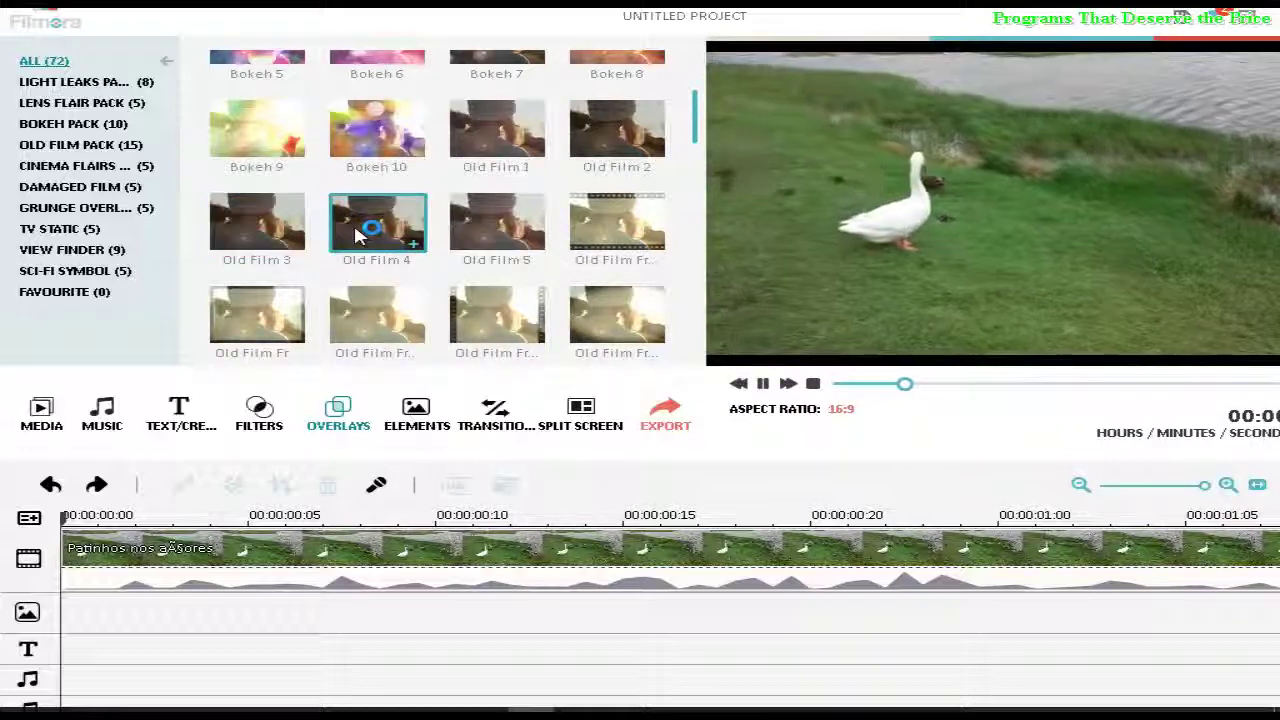
left_click(487, 233)
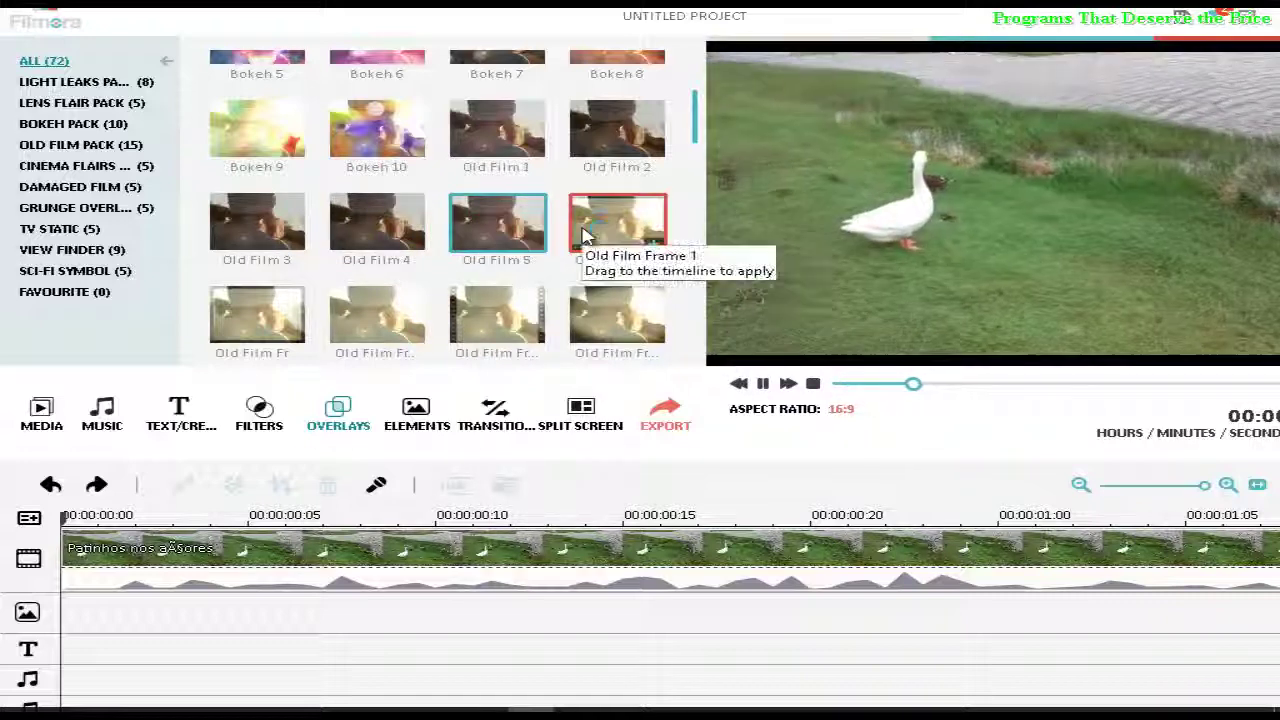
left_click(599, 233)
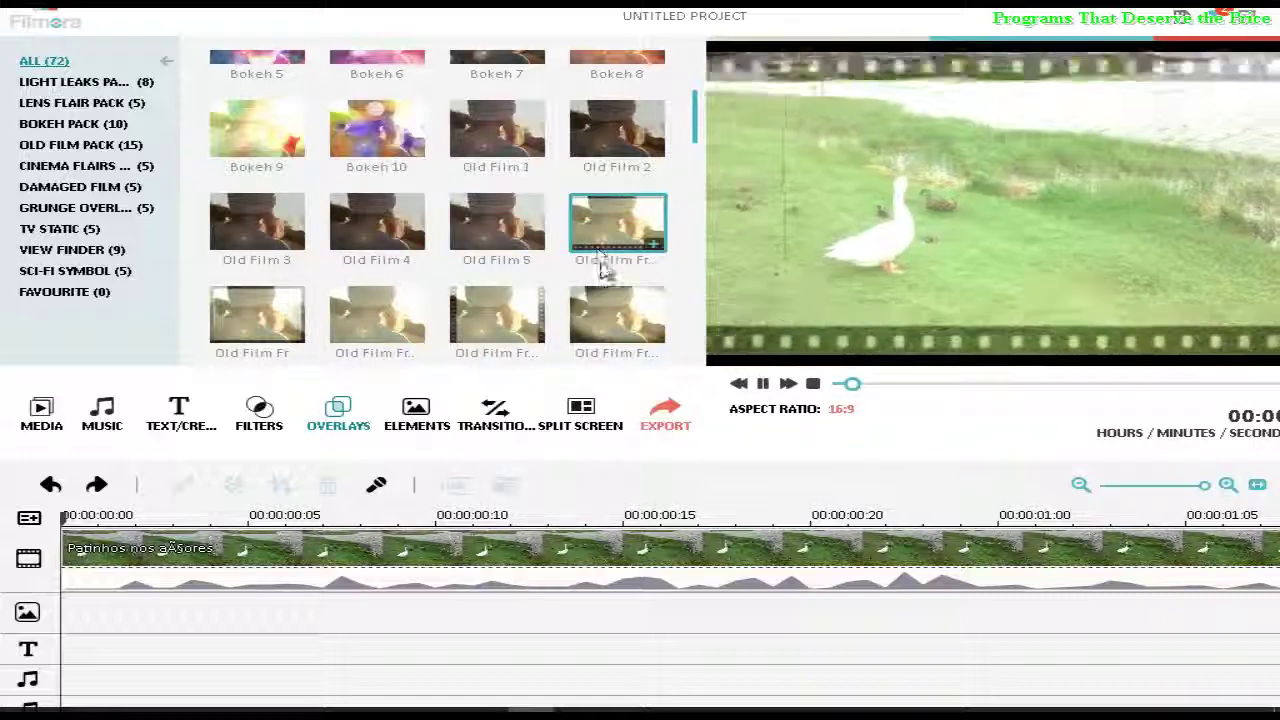
scroll(600, 285, "down", 1)
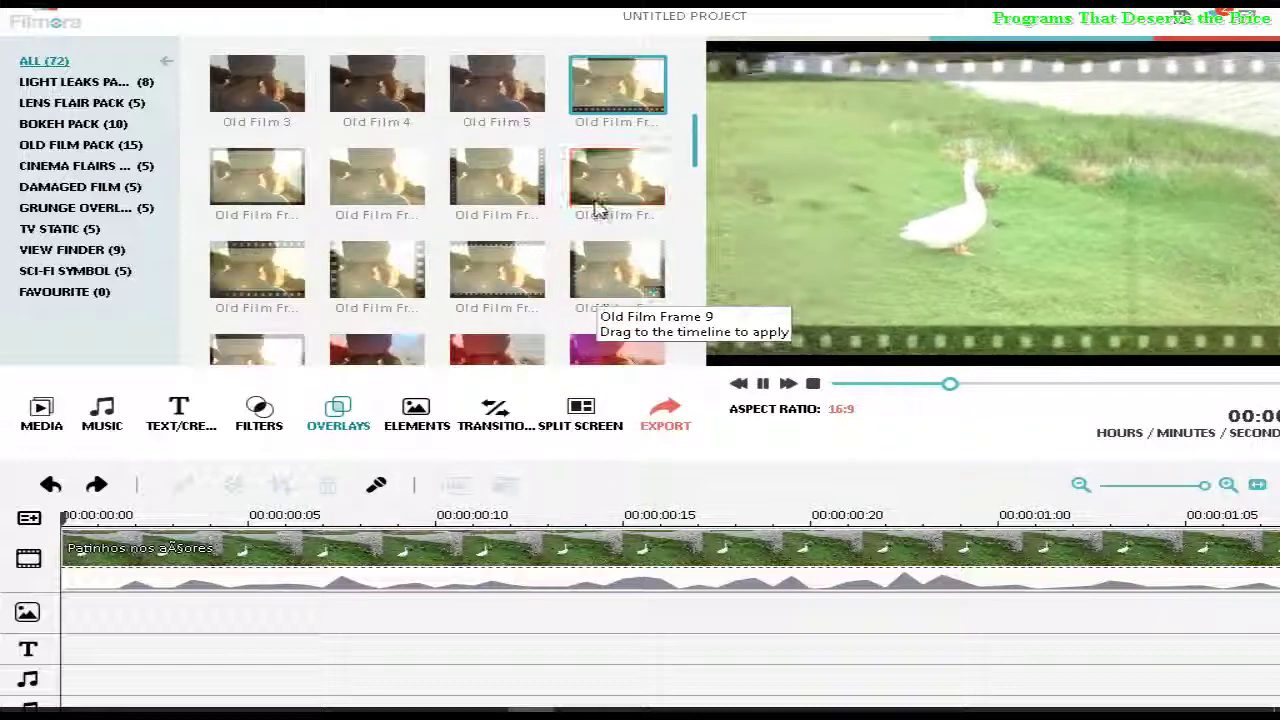
left_click(605, 182)
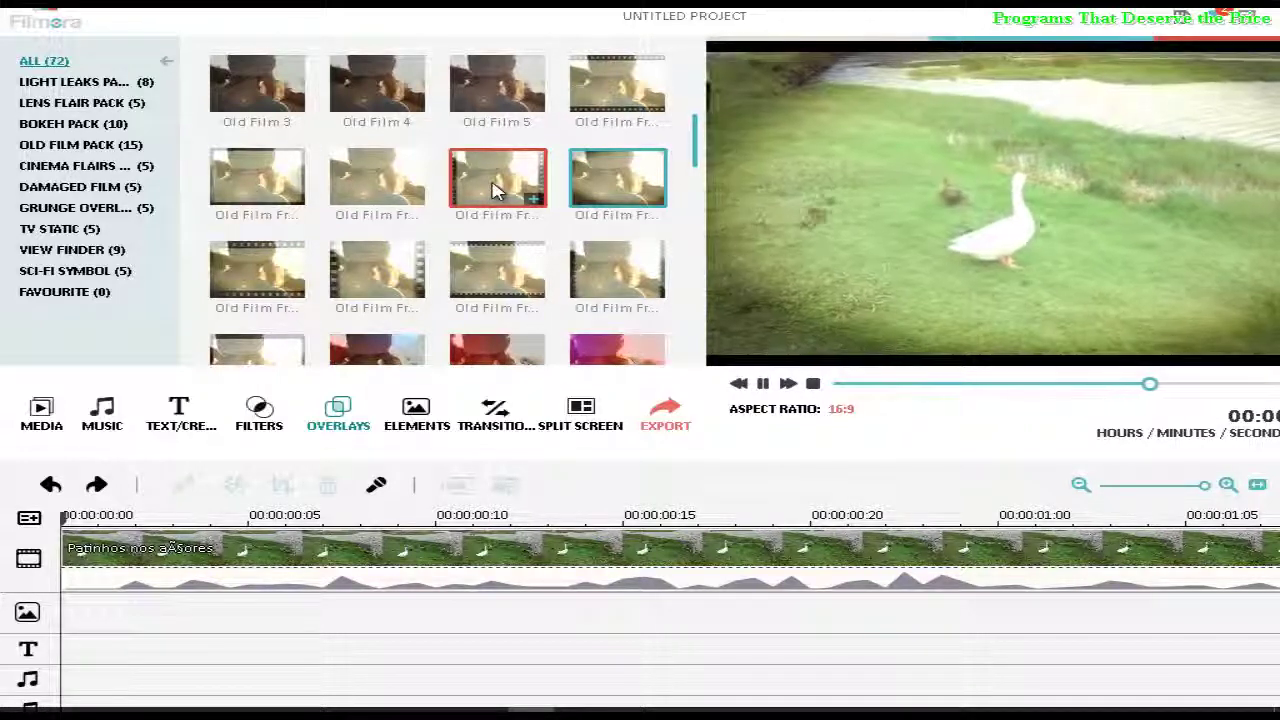
left_click(497, 185)
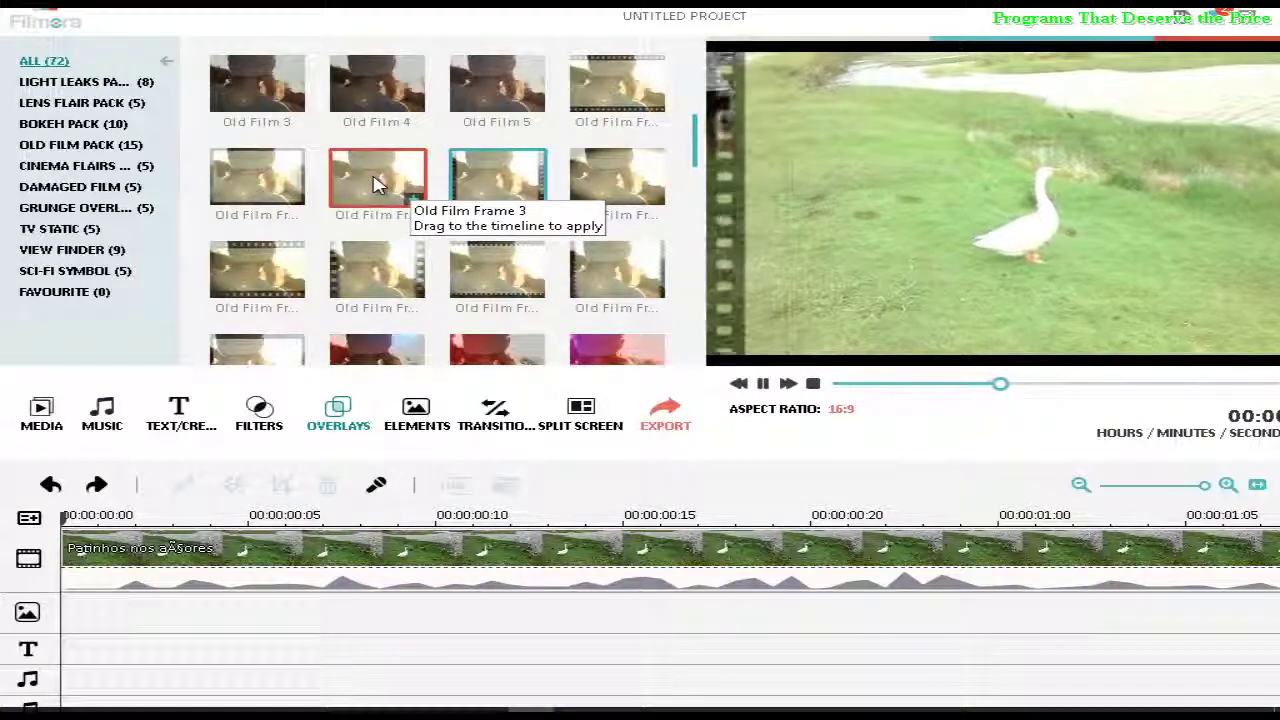
left_click(377, 185)
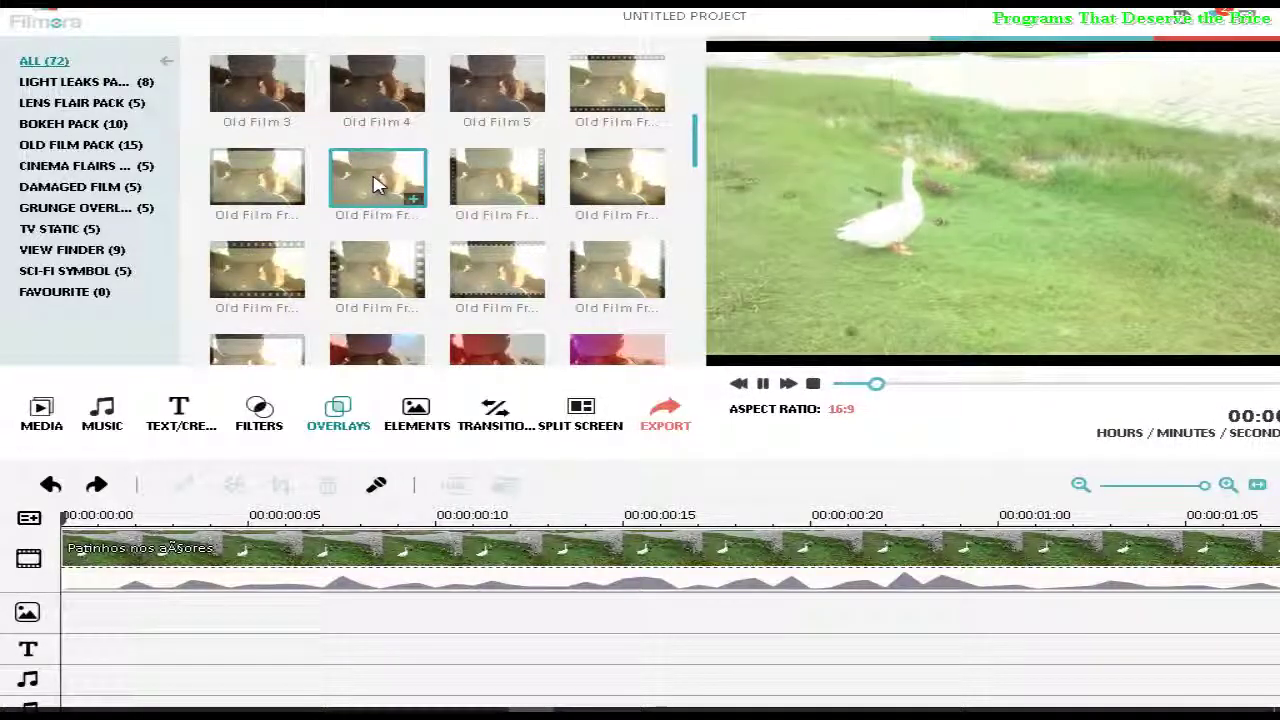
left_click(262, 192)
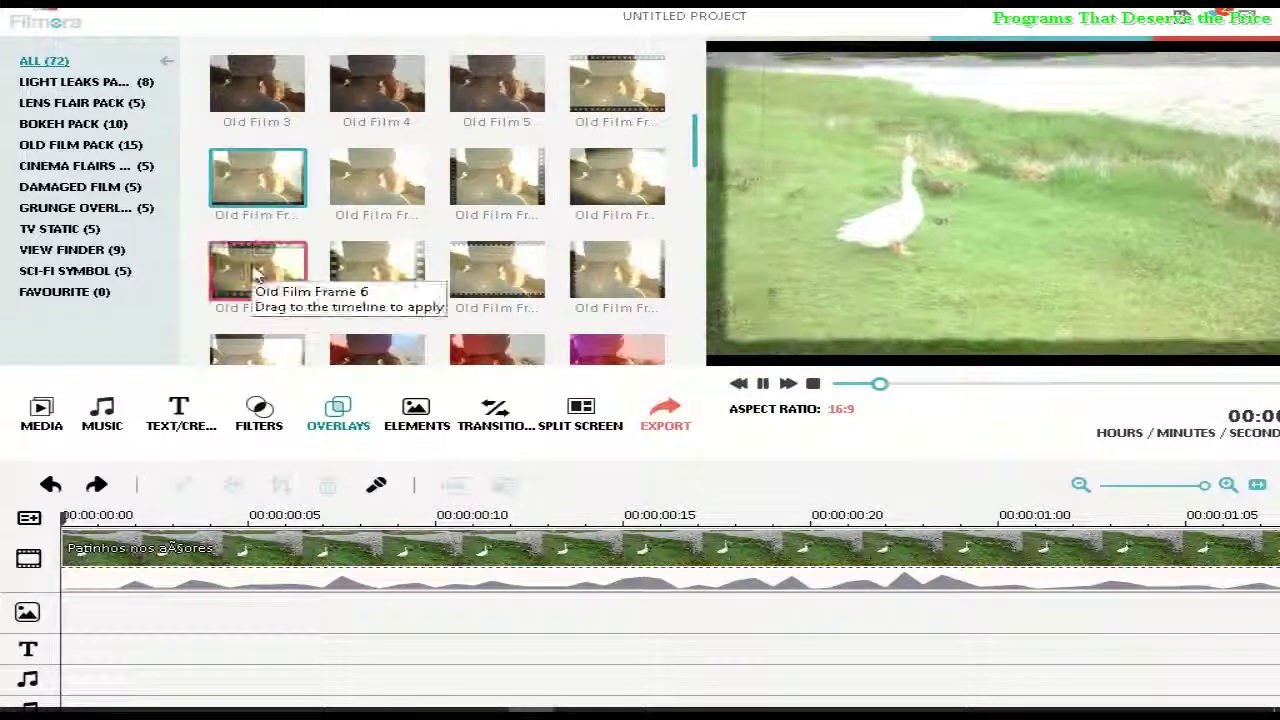
Step: Preview Old Film Frame 6, 7, 8 and 9, then Light Leaks 3
left_click(257, 276)
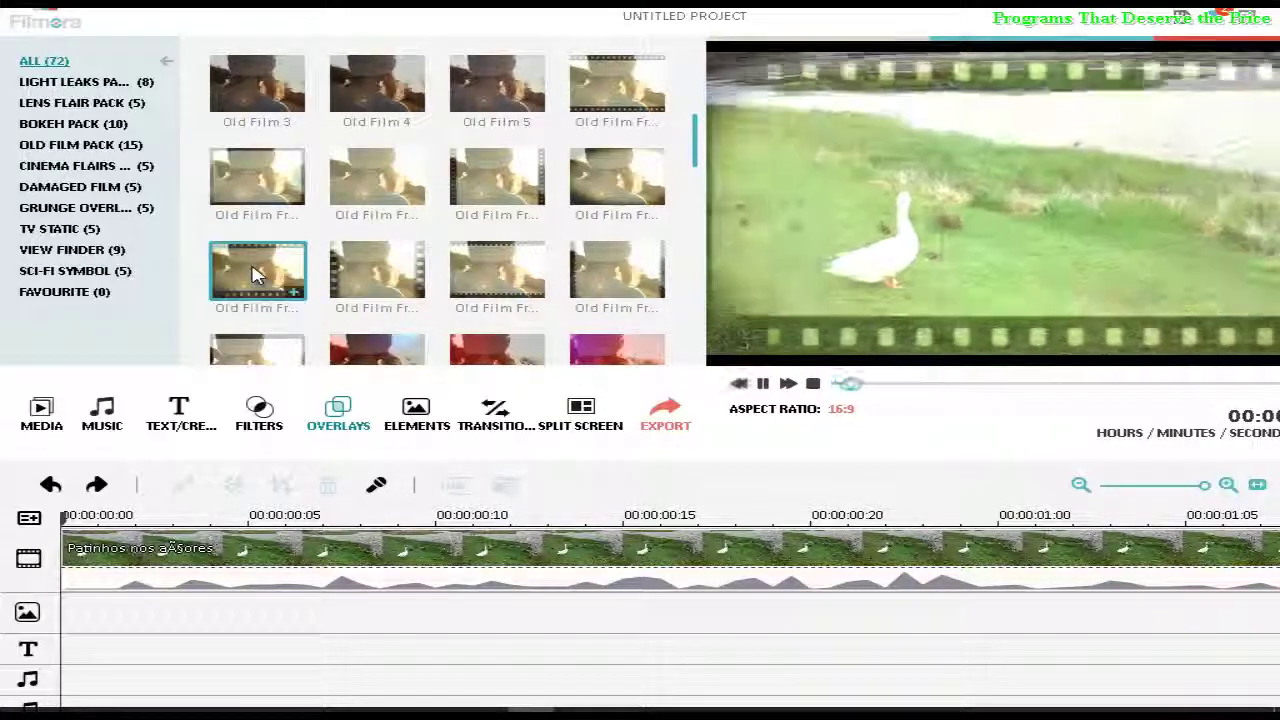
left_click(372, 276)
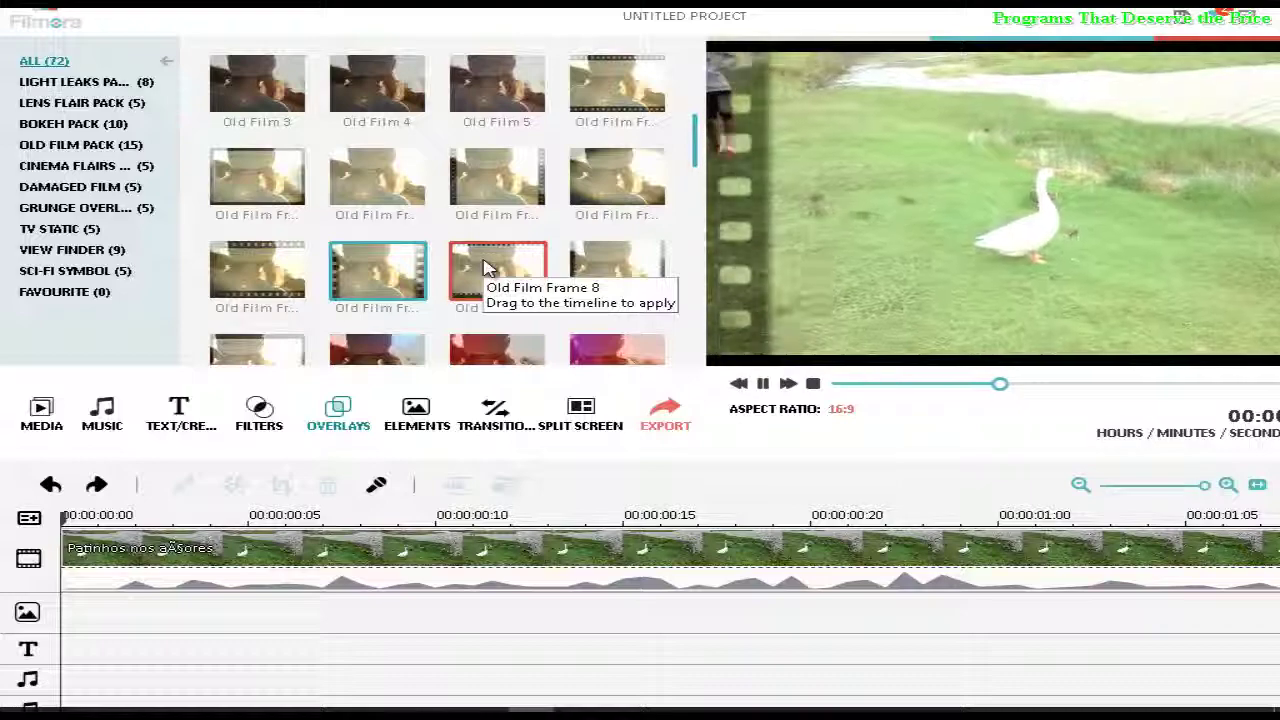
left_click(489, 268)
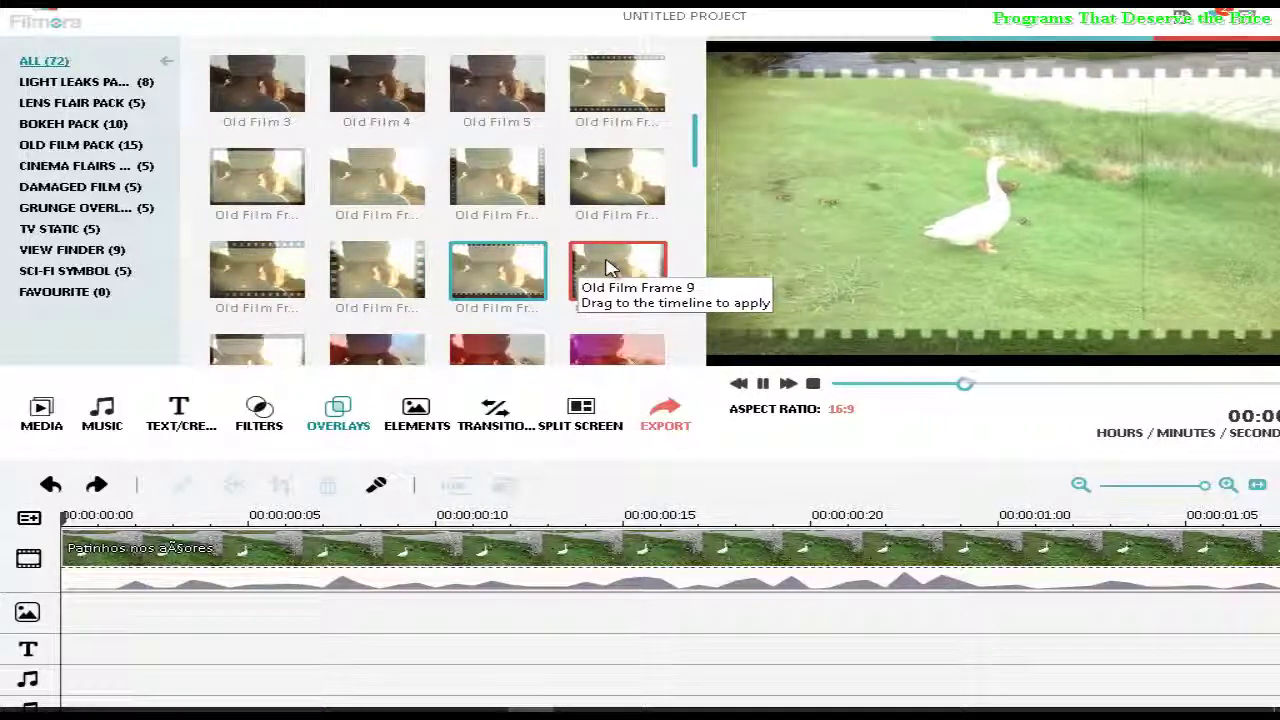
left_click(610, 268)
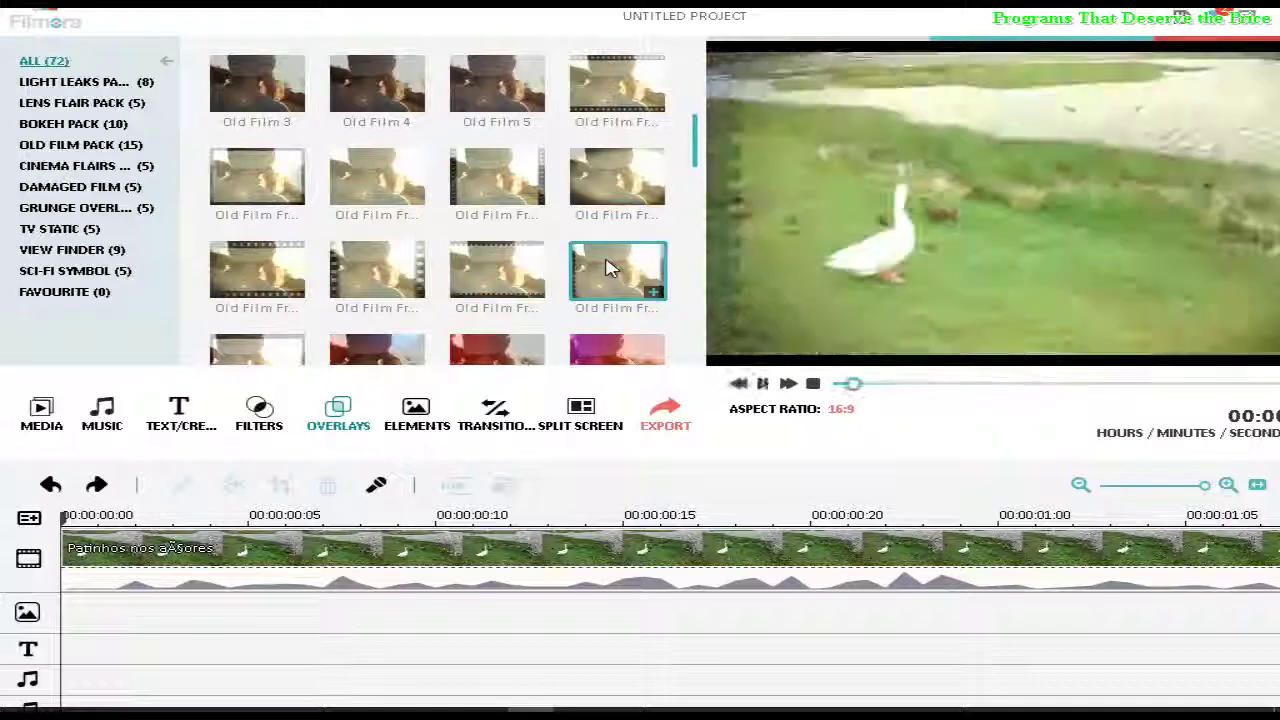
scroll(615, 245, "down", 2)
left_click(617, 235)
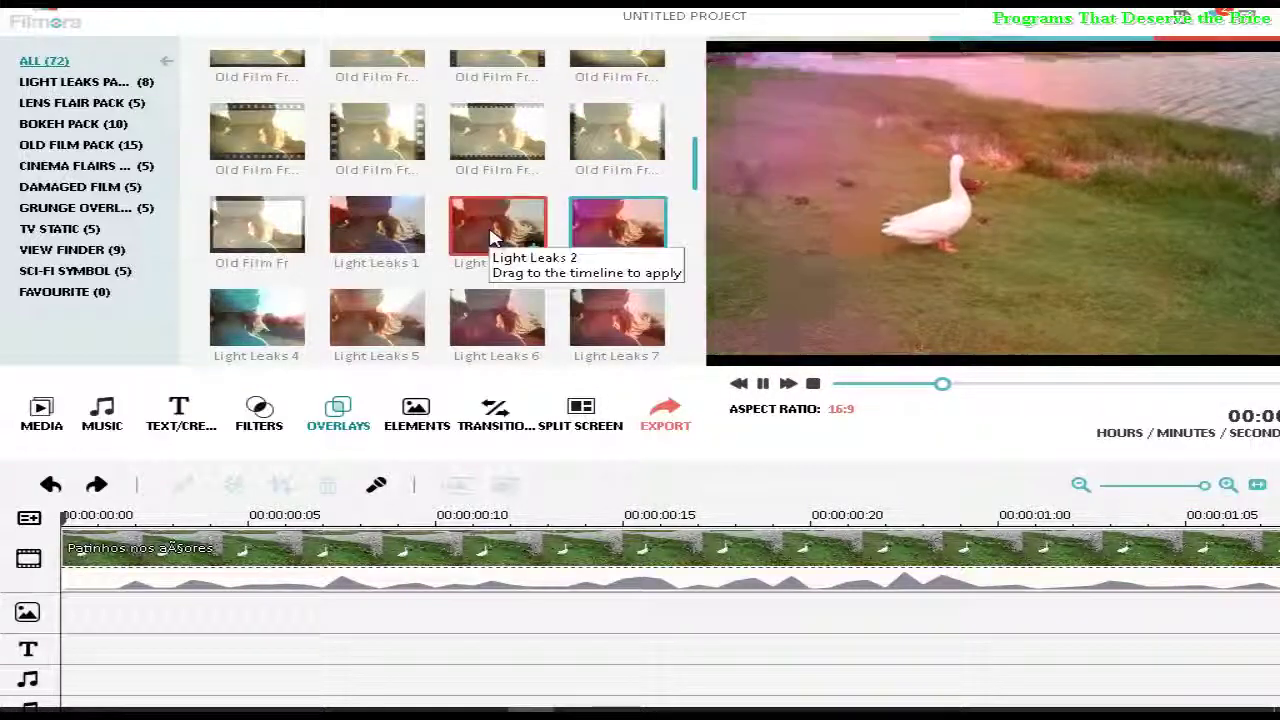
Step: Preview Light Leaks 2 and 1, the last Old Film frame, then Light Leaks 4–7
left_click(490, 237)
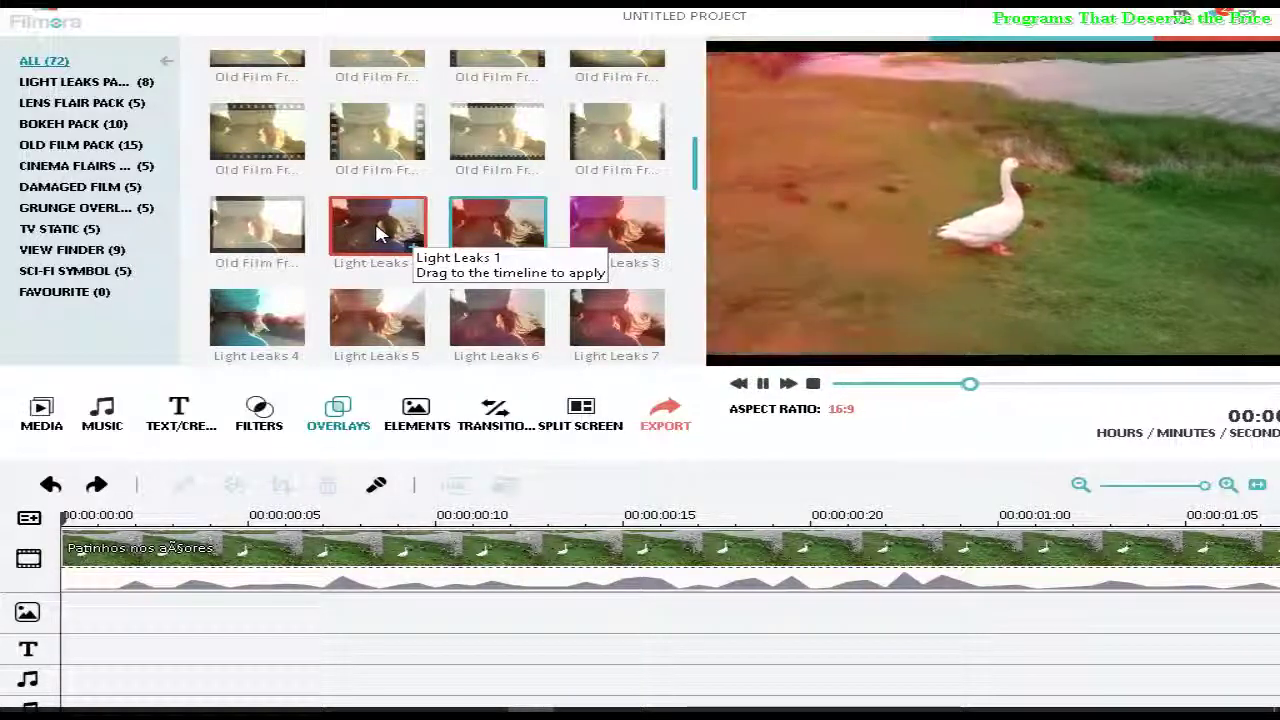
left_click(378, 233)
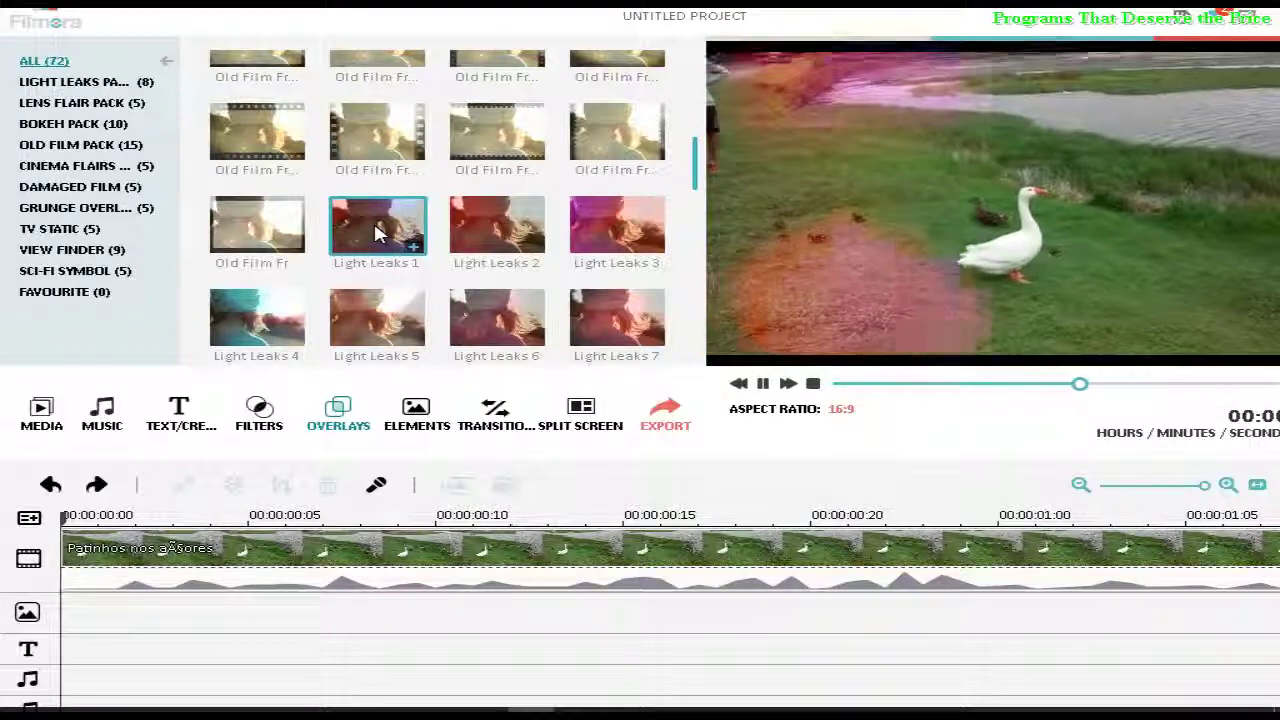
left_click(268, 235)
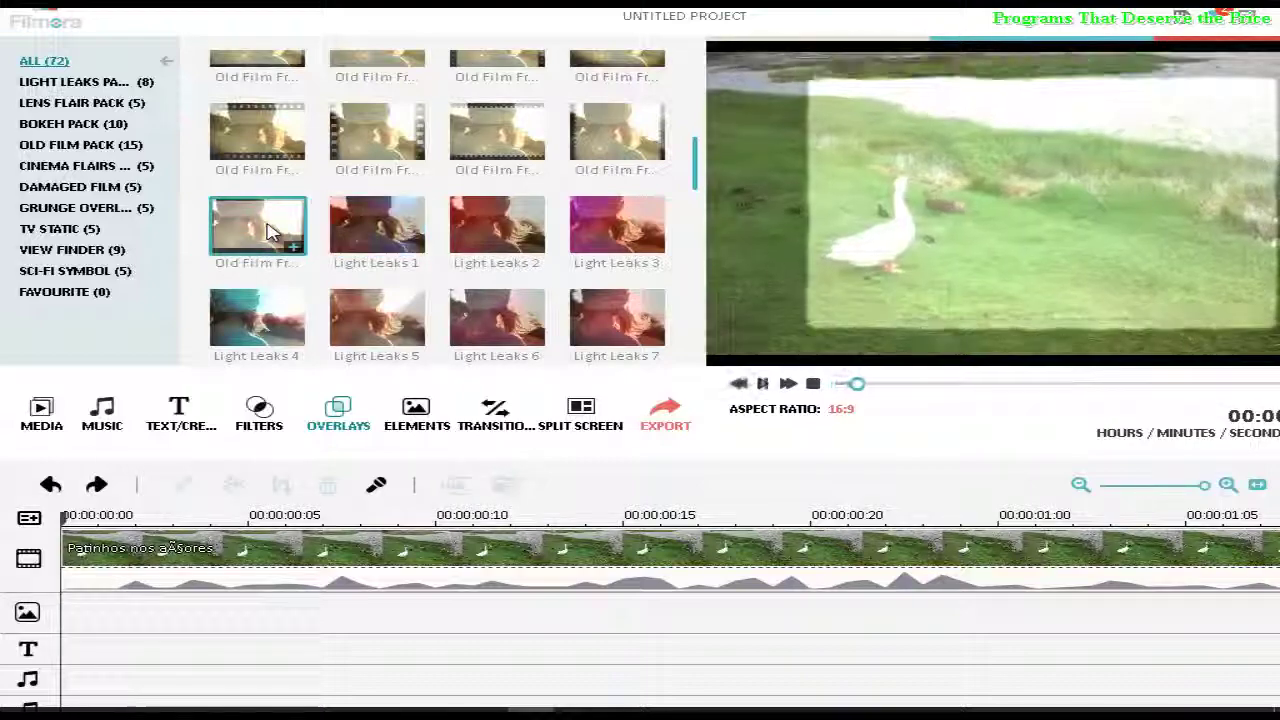
scroll(271, 277, "down", 2)
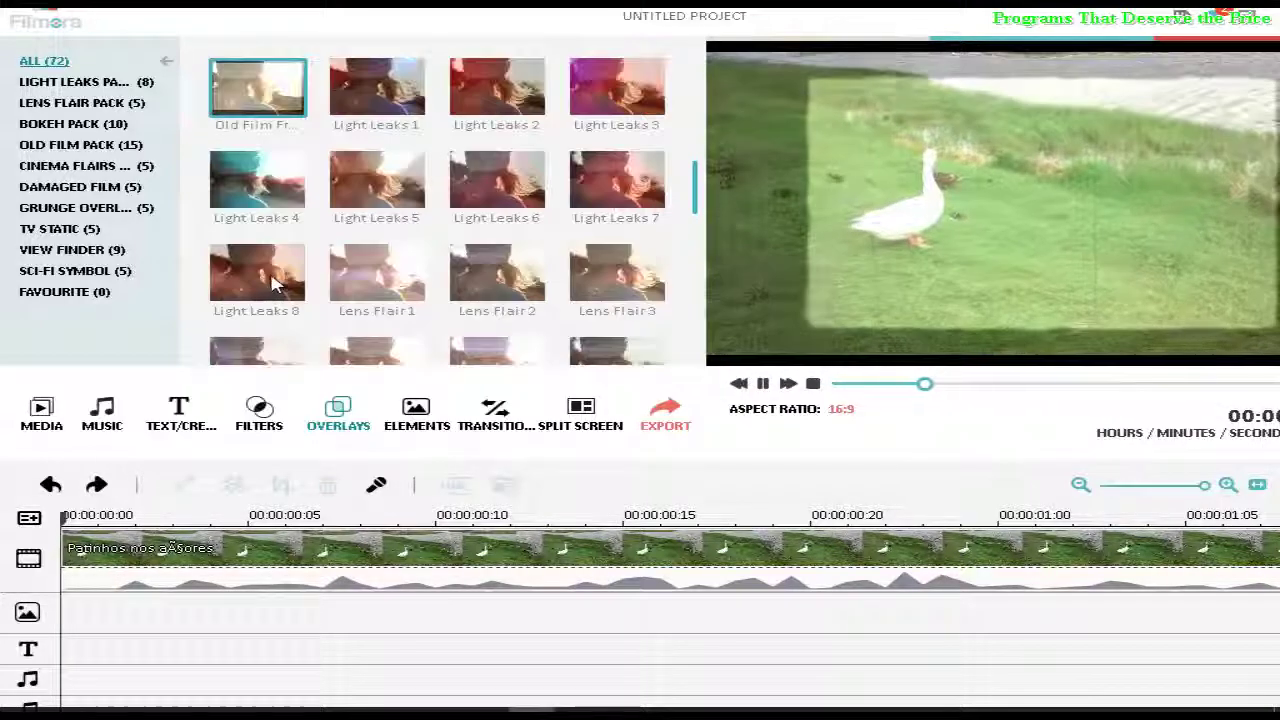
left_click(250, 194)
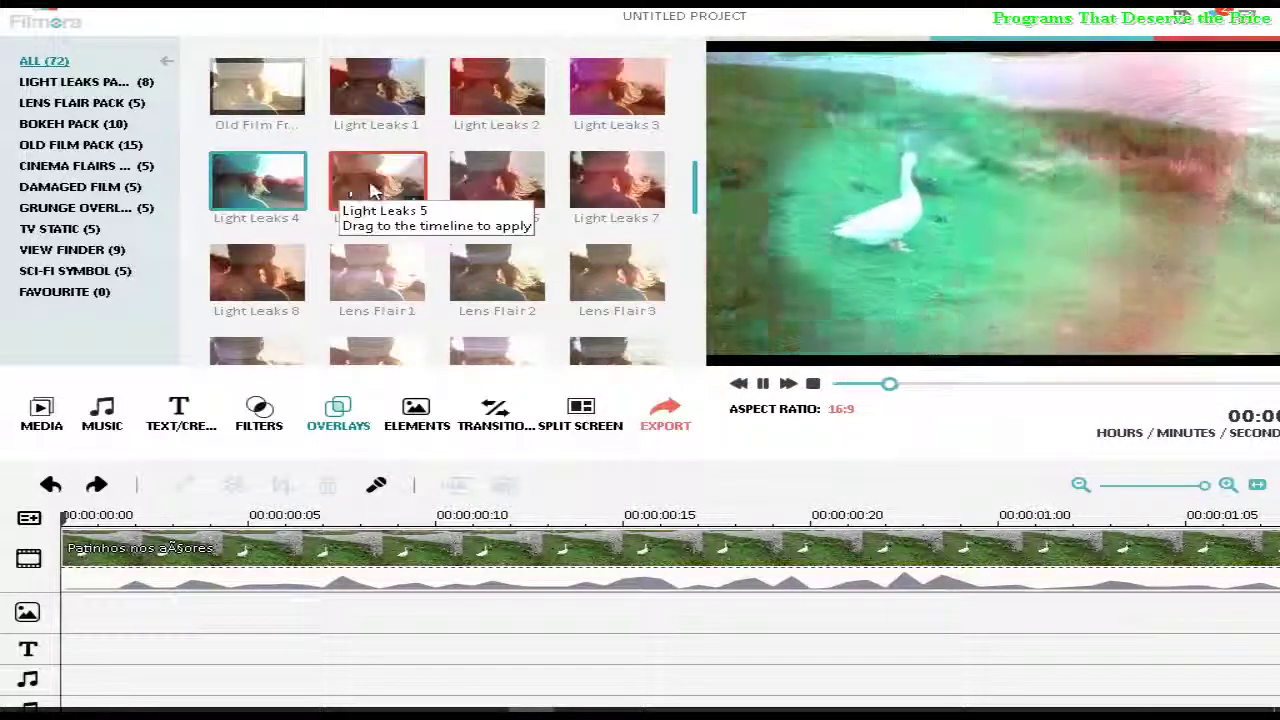
left_click(380, 190)
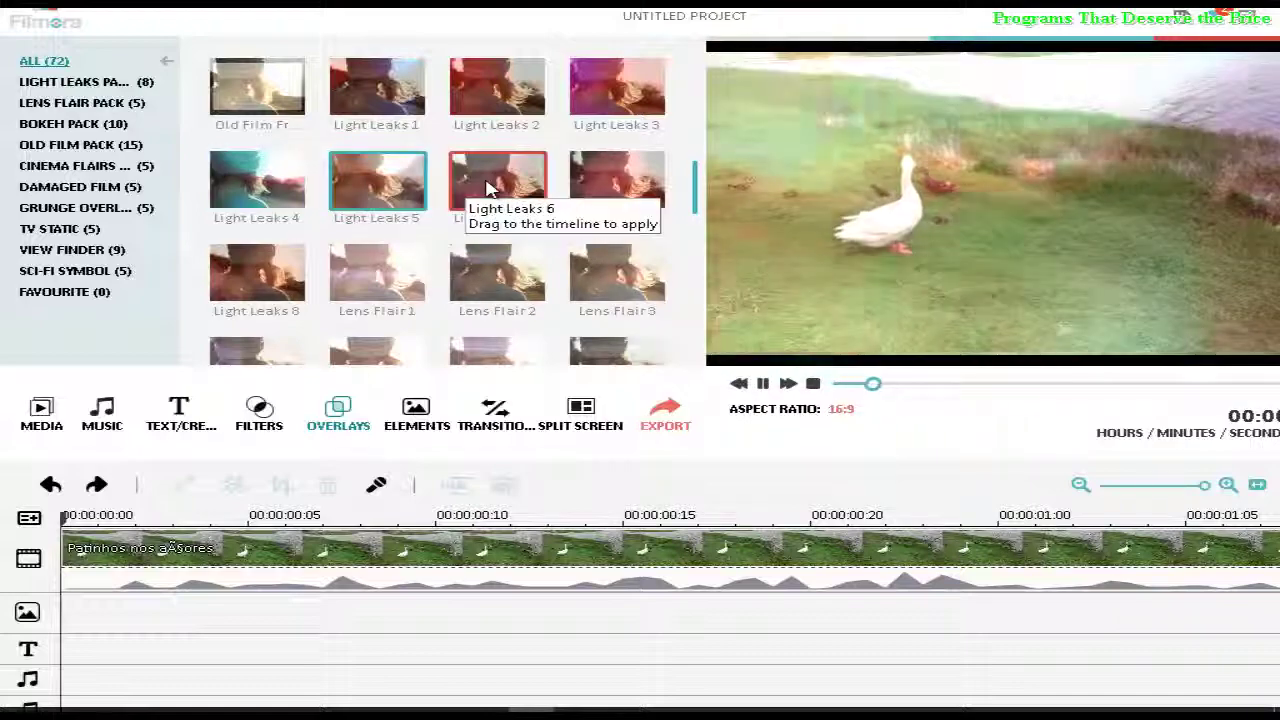
left_click(490, 188)
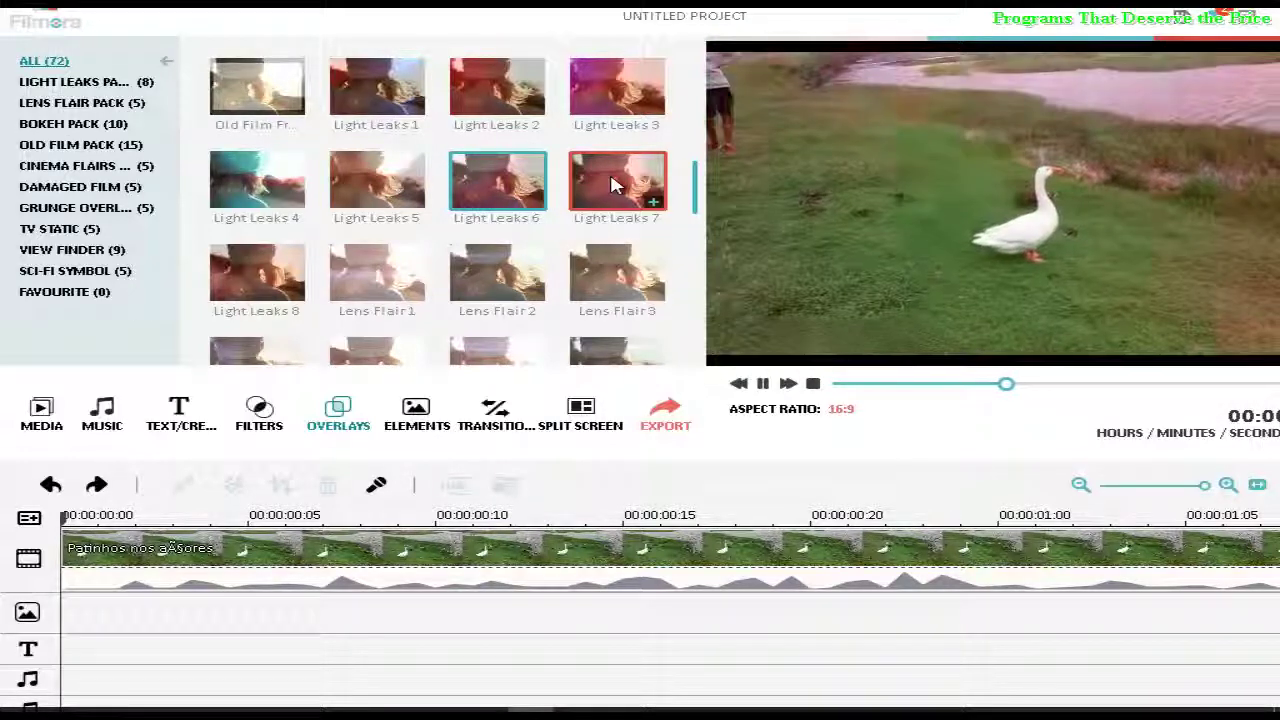
left_click(611, 178)
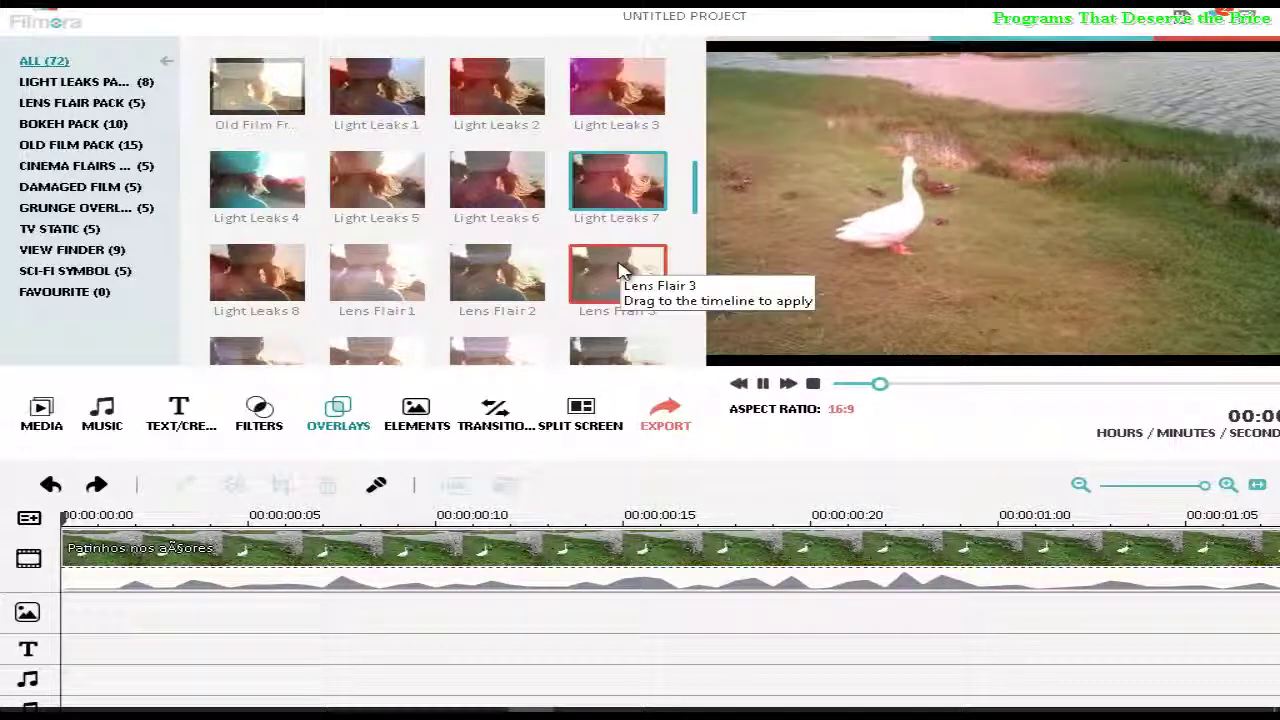
Step: Preview Lens Flair 3, 2 and 1, then Light Leaks 8 on the goose clip
left_click(620, 270)
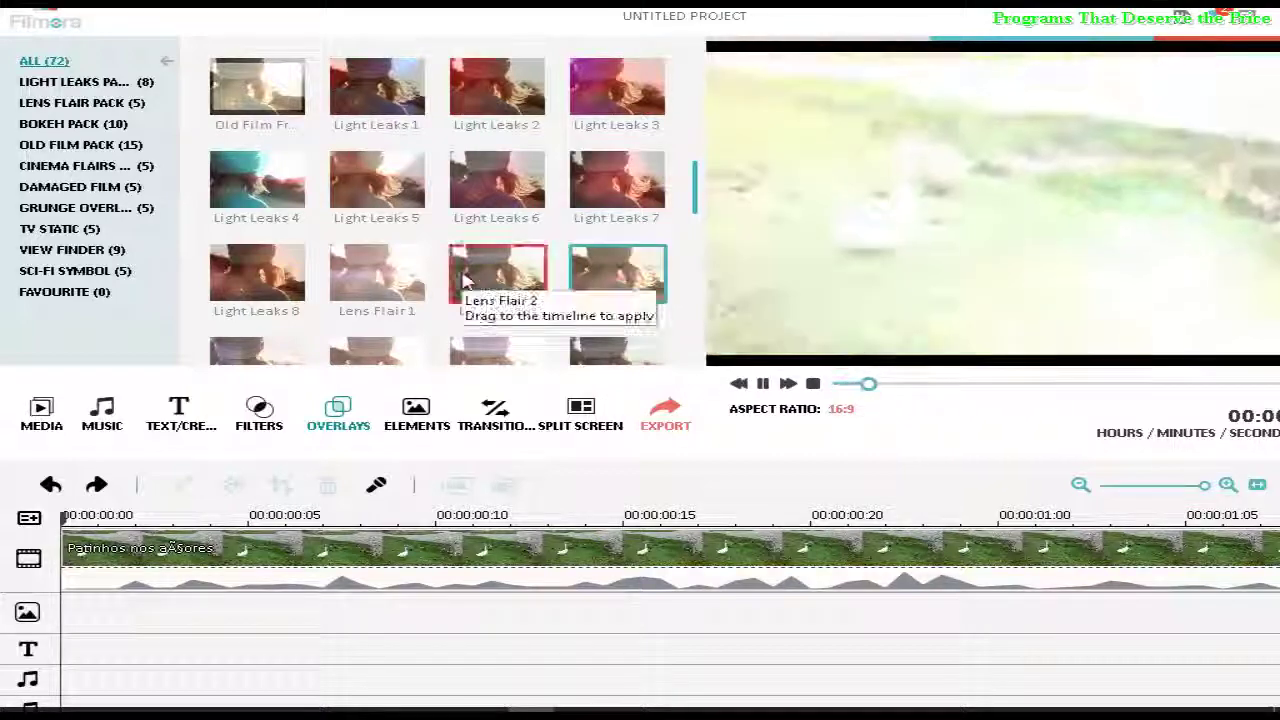
left_click(463, 282)
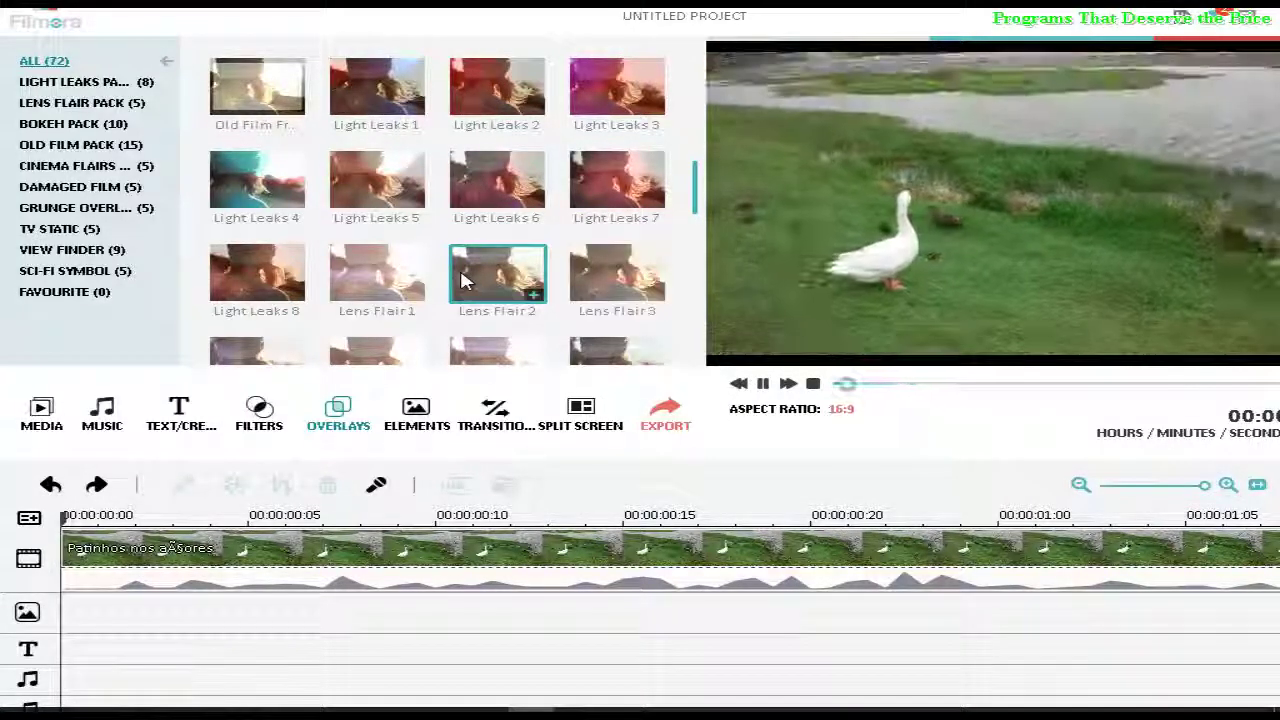
left_click(385, 280)
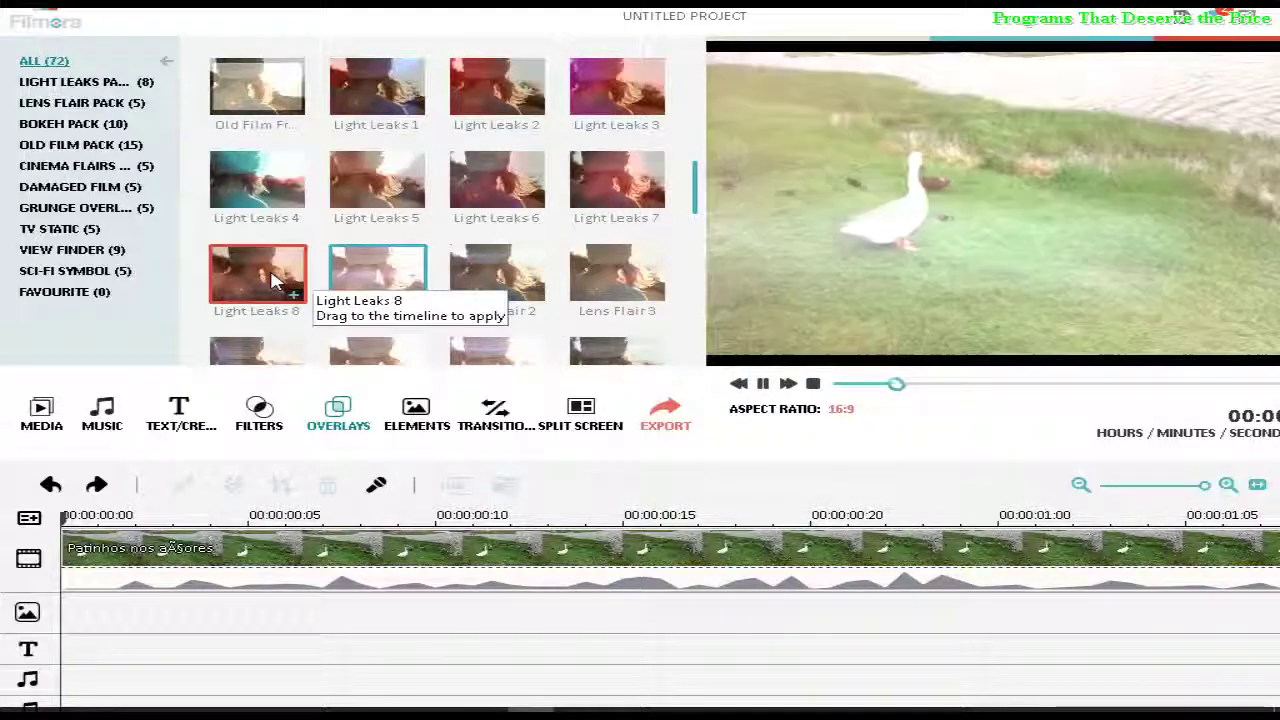
left_click(268, 281)
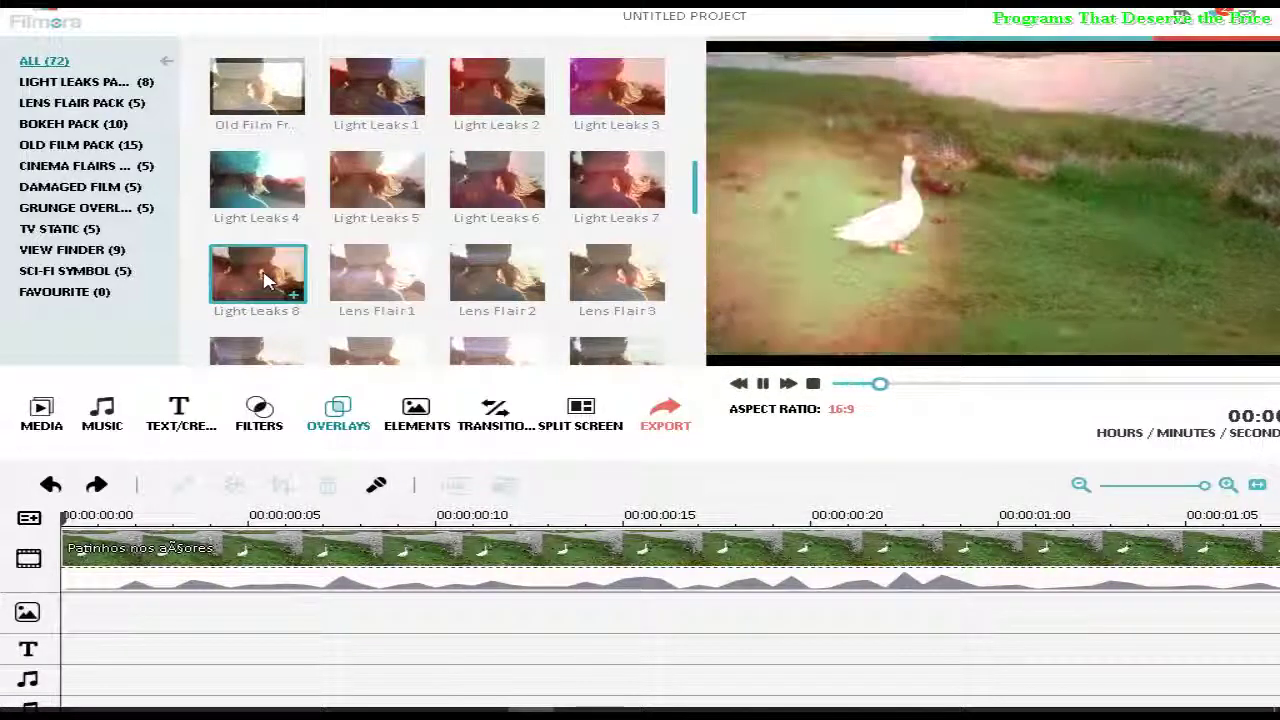
scroll(268, 281, "down", 2)
Step: Preview Lens Flair 4 and 5, then Cinema Flairs 1 and 2
left_click(275, 242)
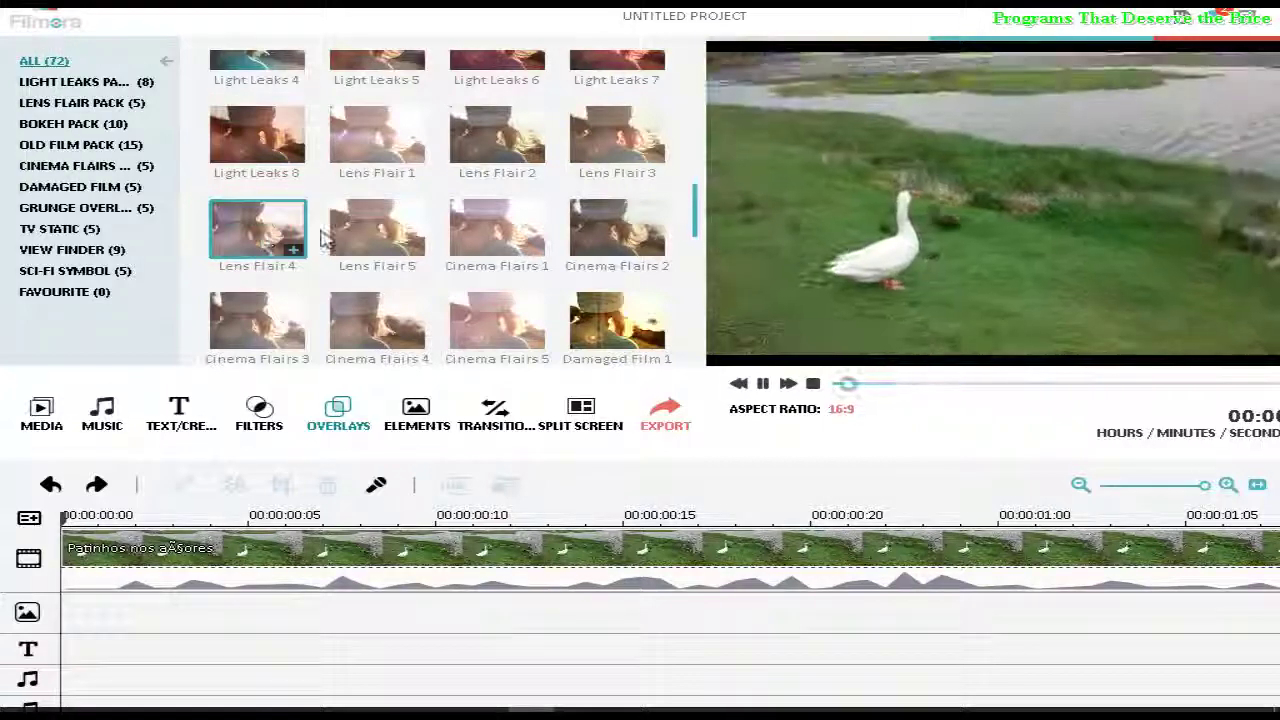
left_click(390, 240)
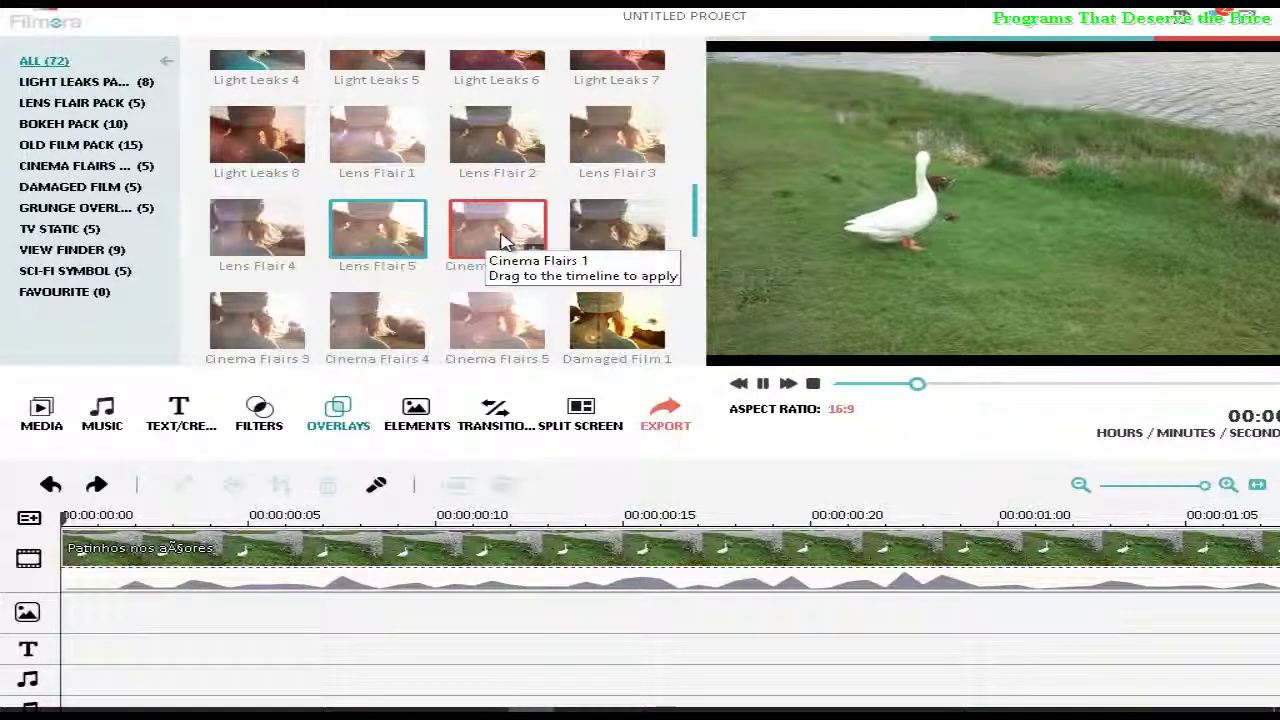
left_click(503, 243)
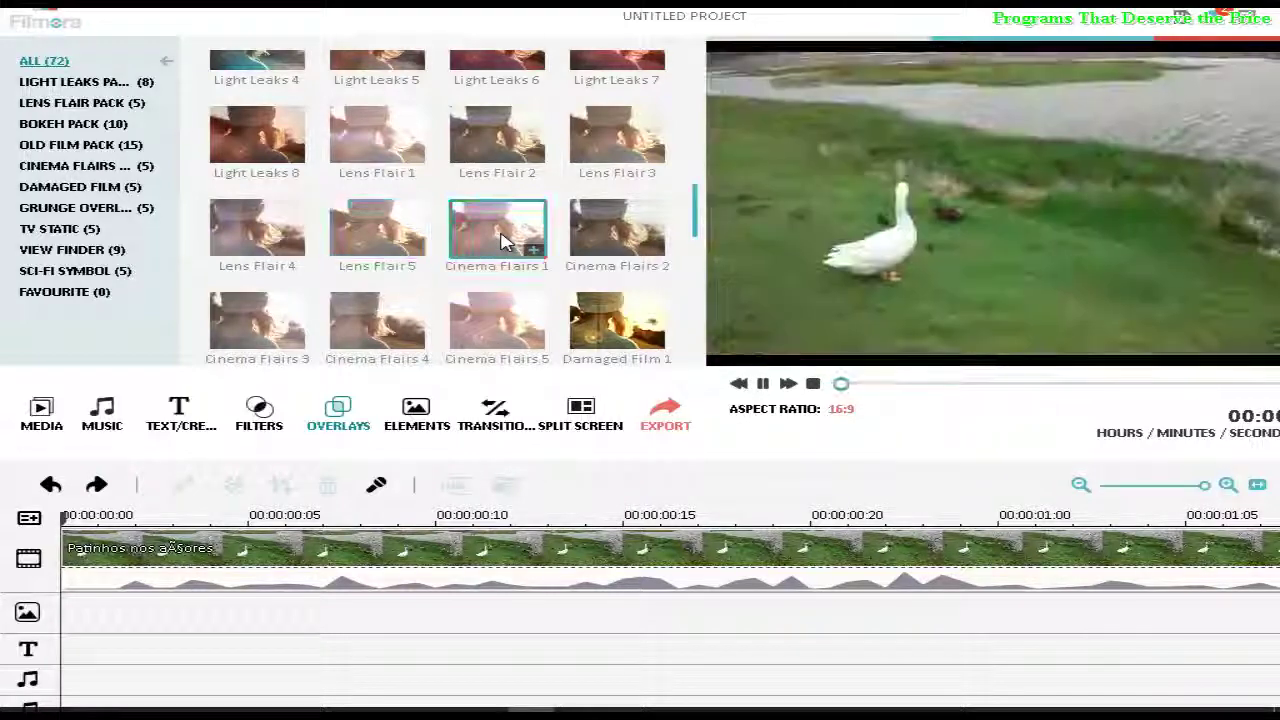
left_click(612, 242)
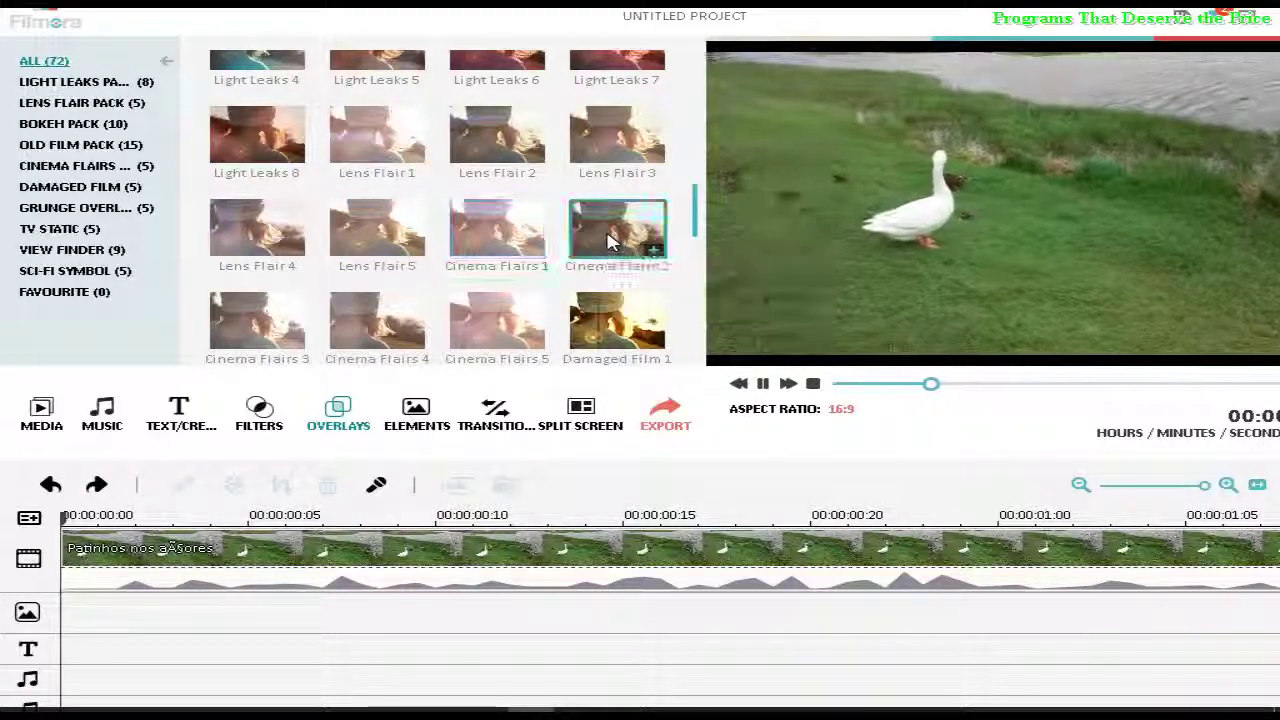
scroll(612, 242, "down", 1)
Step: Preview Damaged Film 1, Cinema Flairs 5, 4 and 3, then Damaged Film 2
left_click(614, 200)
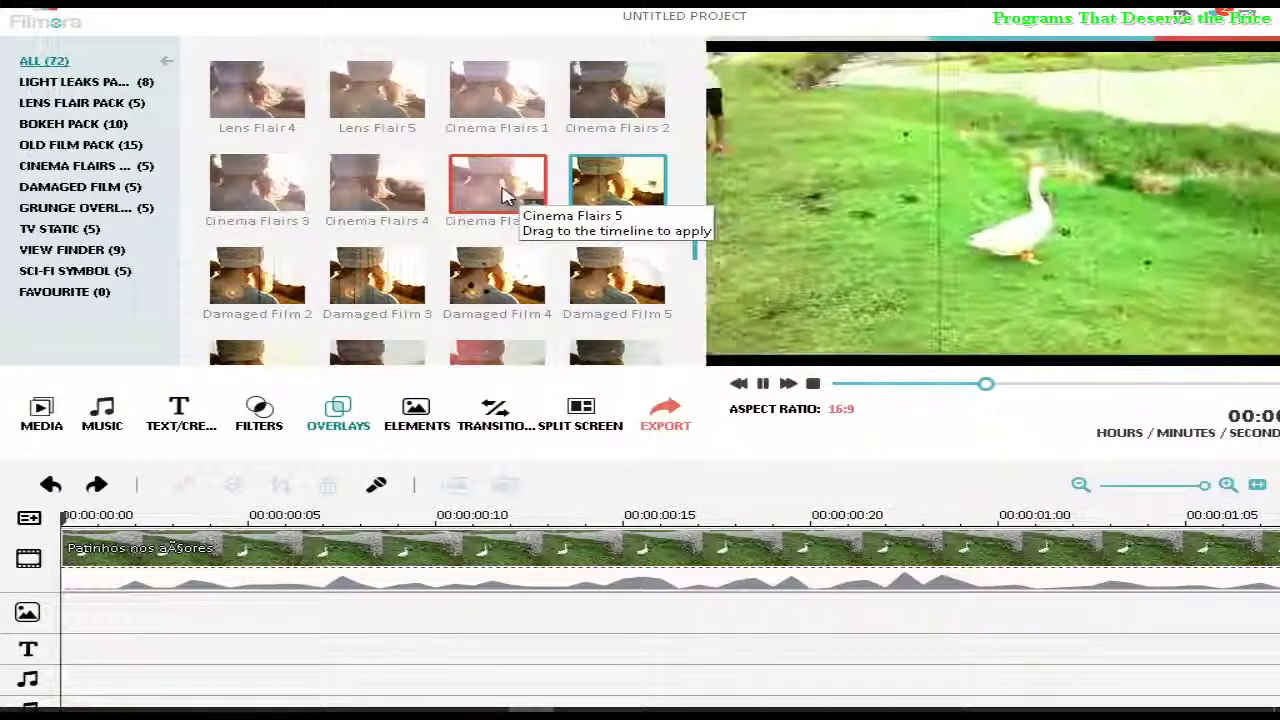
left_click(503, 195)
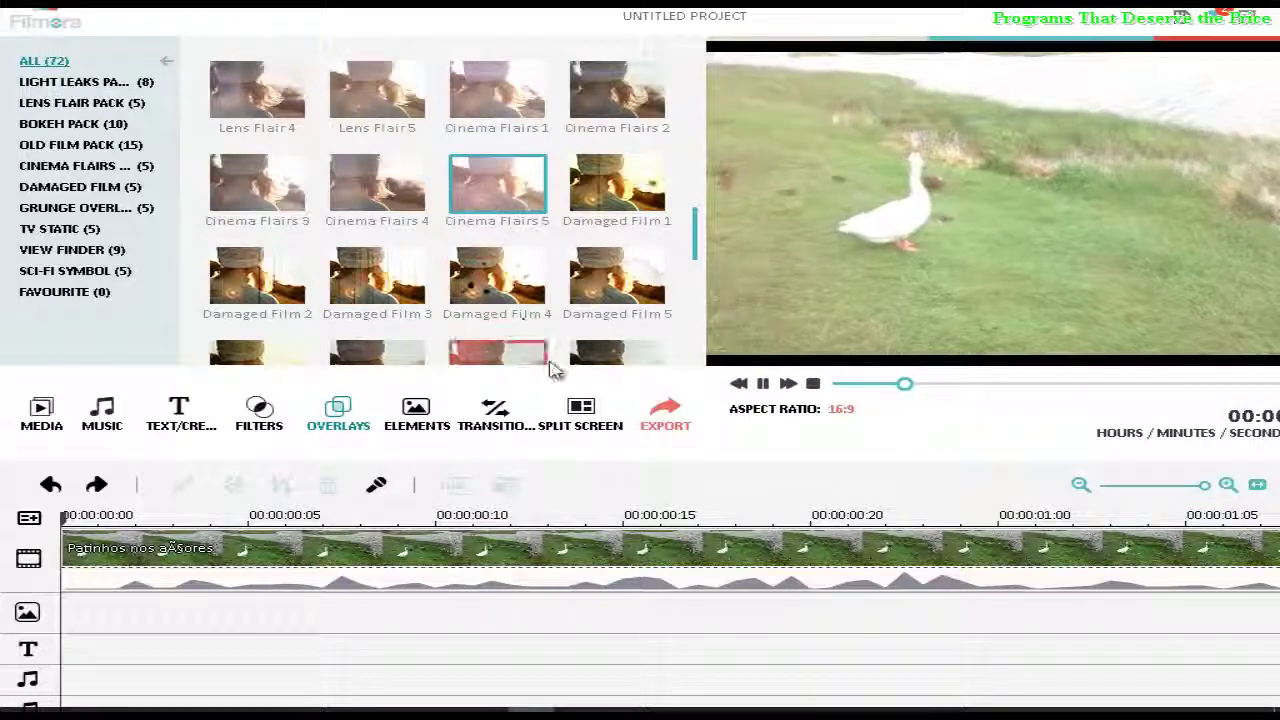
left_click(365, 200)
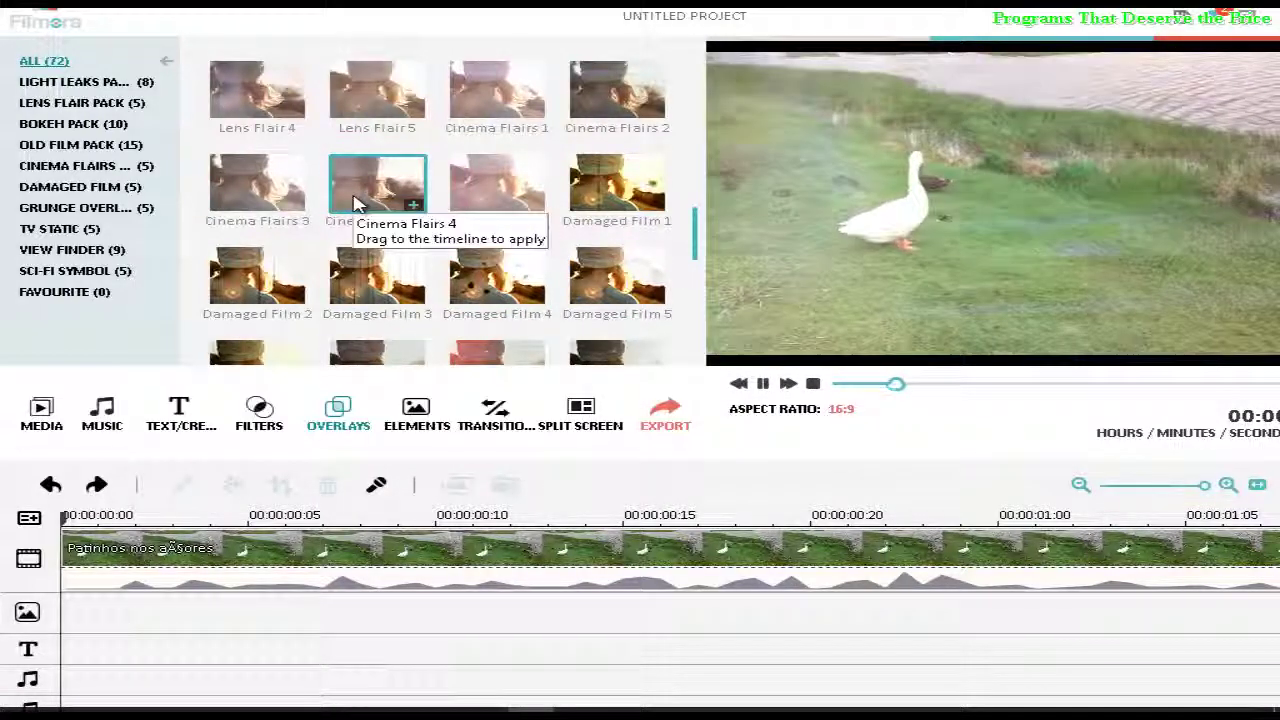
left_click(258, 186)
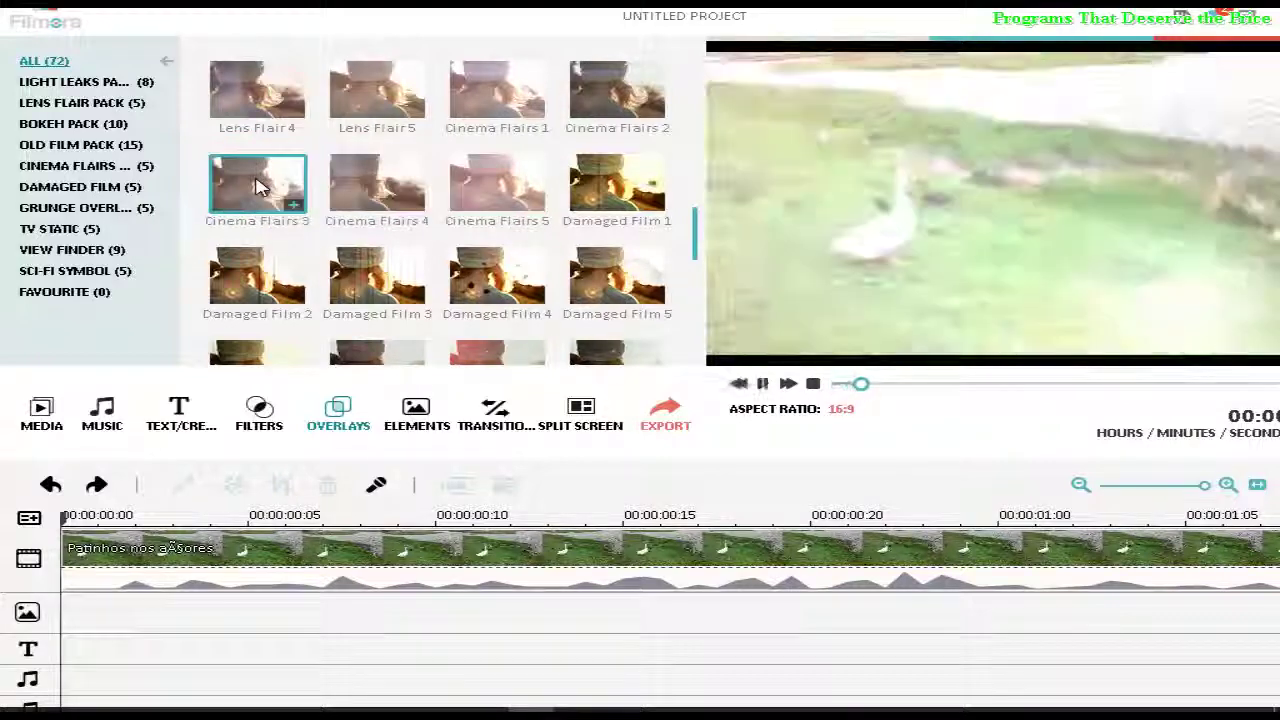
left_click(255, 280)
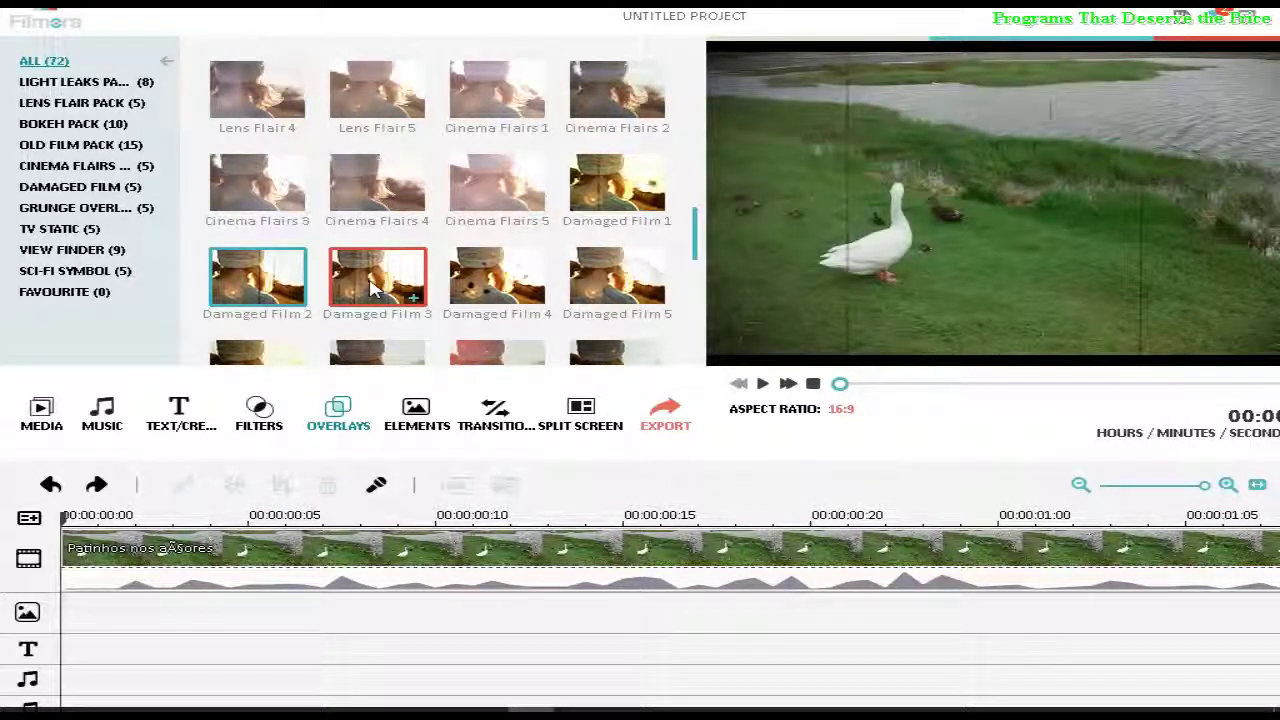
Step: Preview Damaged Film 3, 4 and 5 over the goose clip
left_click(370, 288)
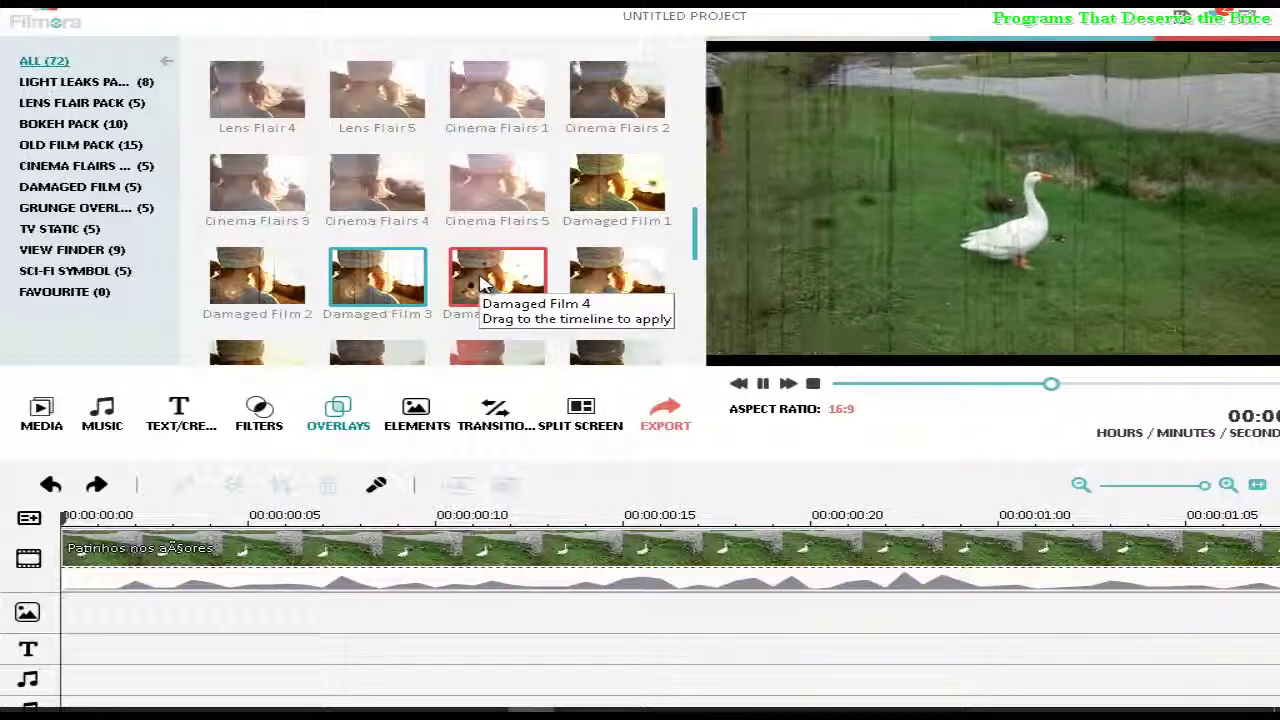
left_click(483, 285)
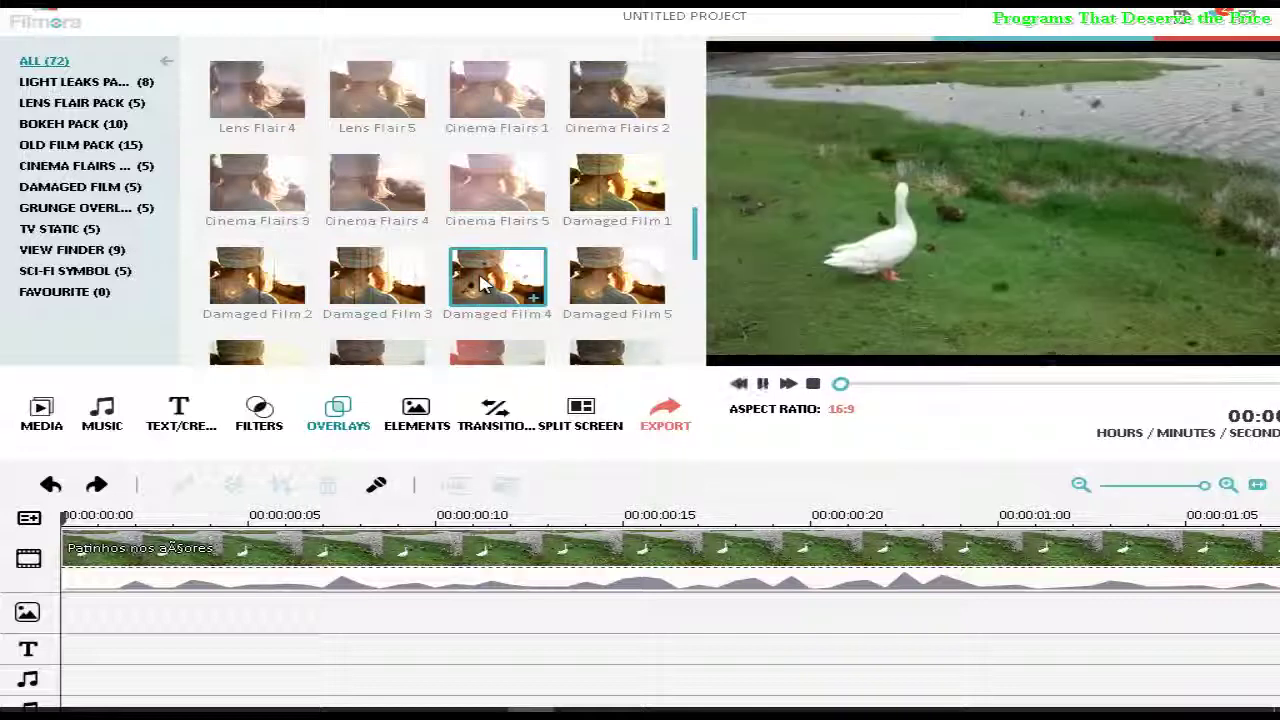
left_click(630, 280)
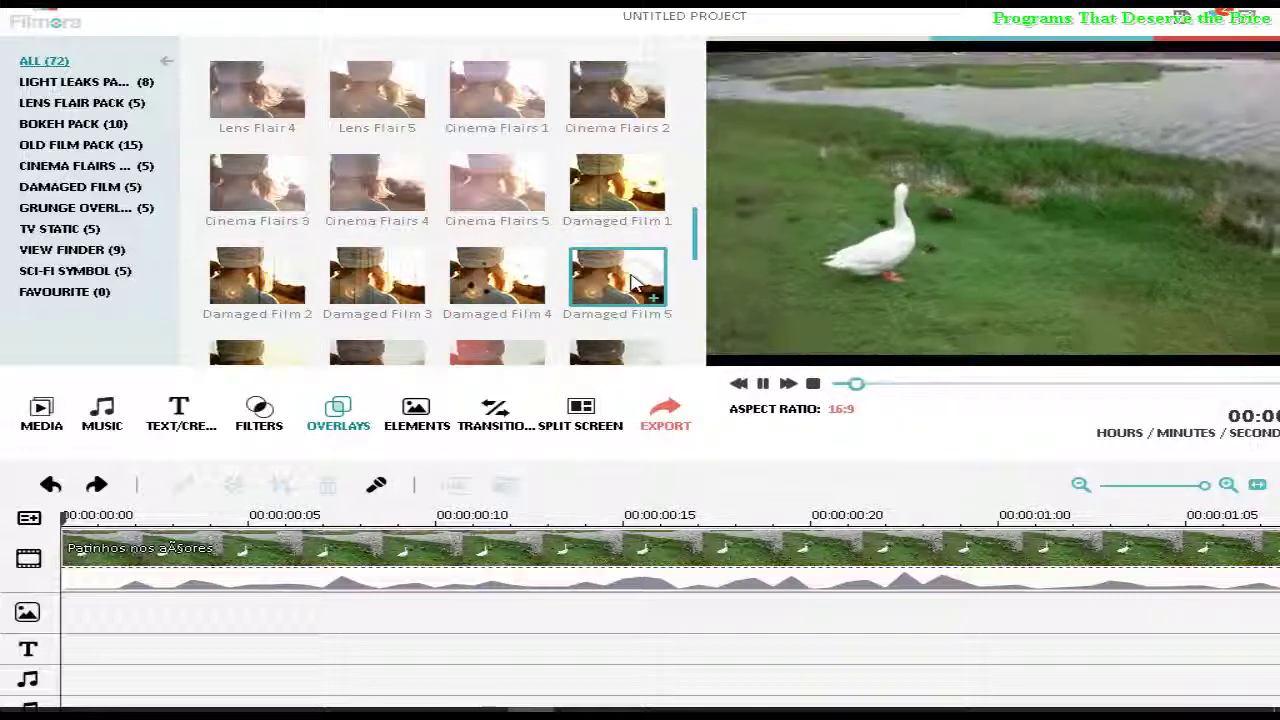
scroll(632, 280, "down", 3)
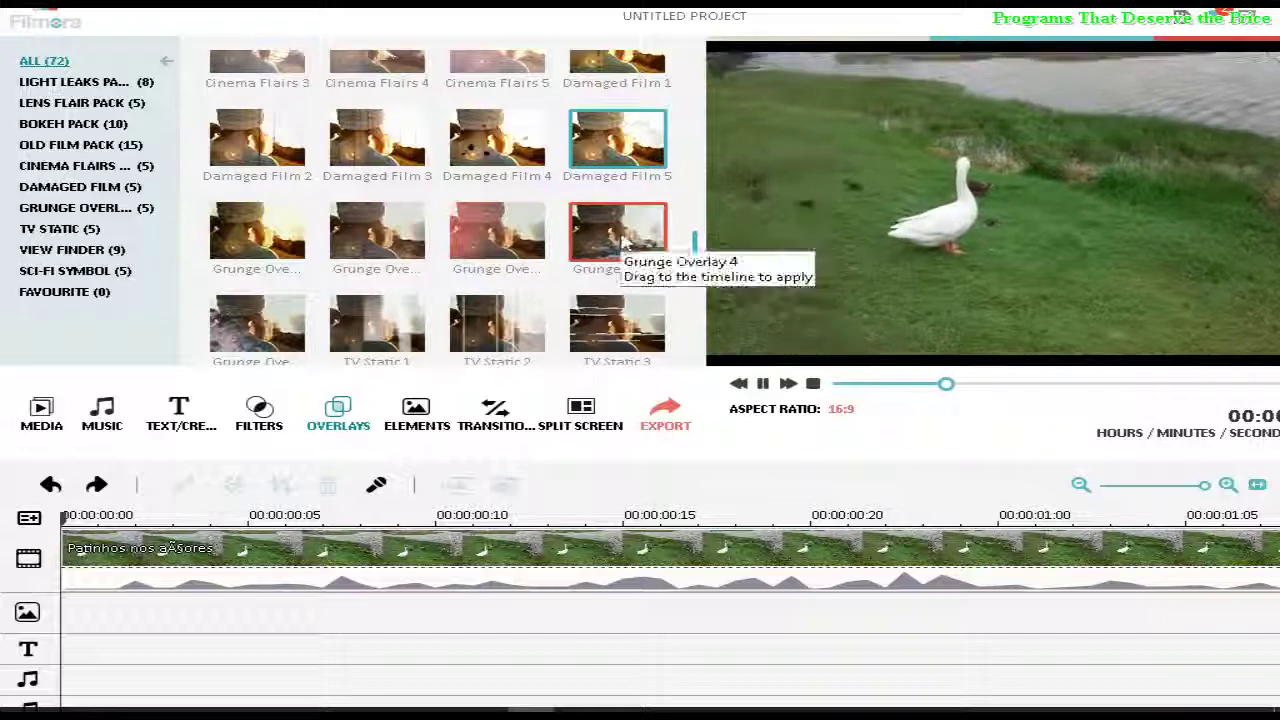
Step: Preview Grunge Overlay 4, 3, 2, 1 and then 5
left_click(622, 240)
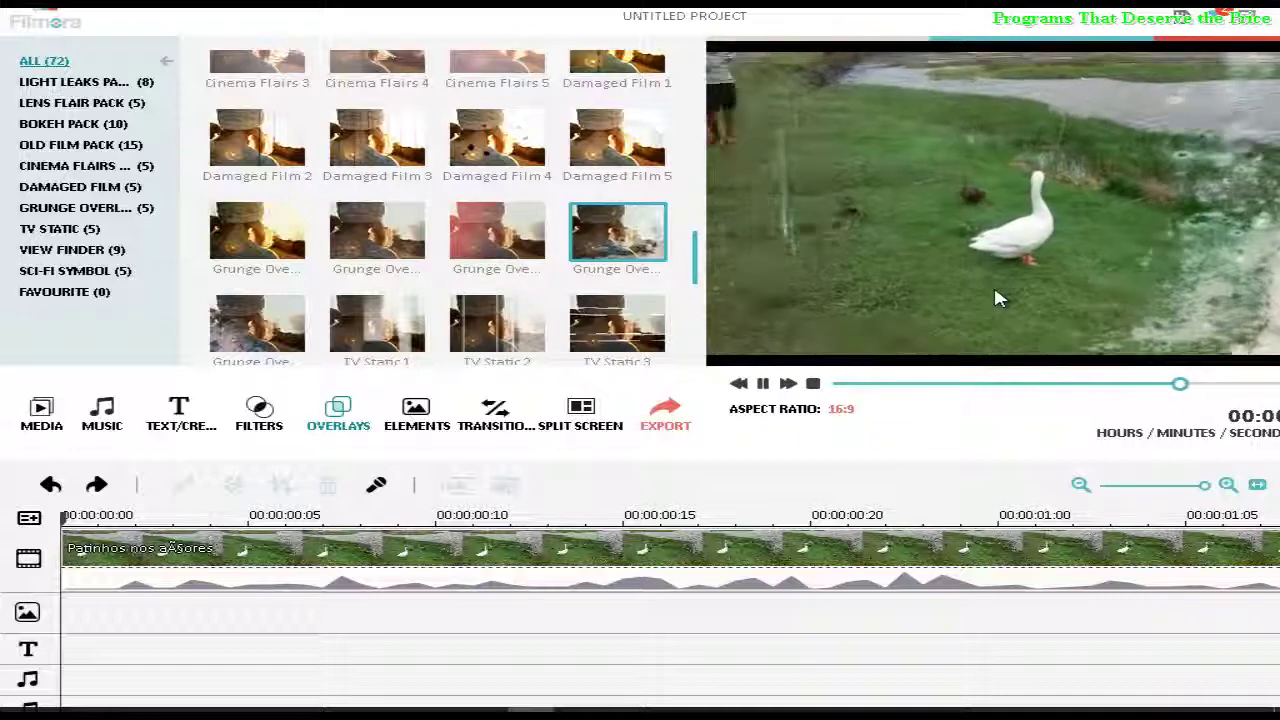
left_click(480, 248)
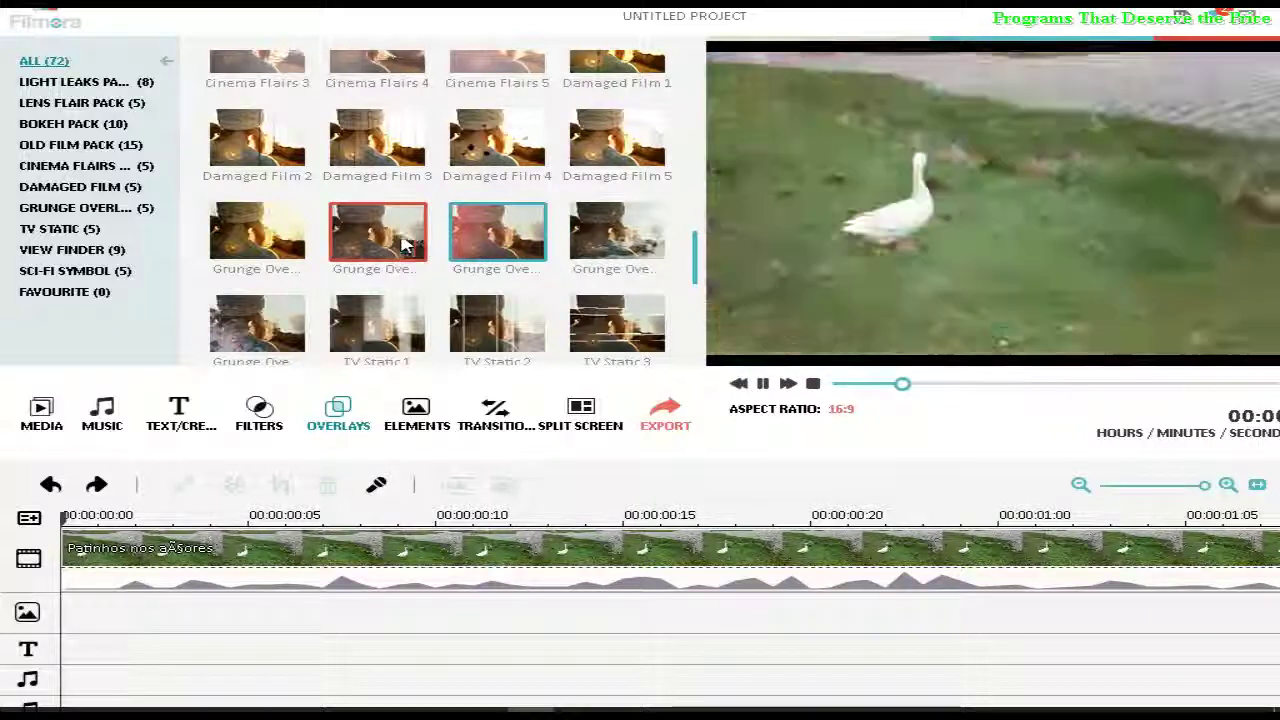
left_click(380, 245)
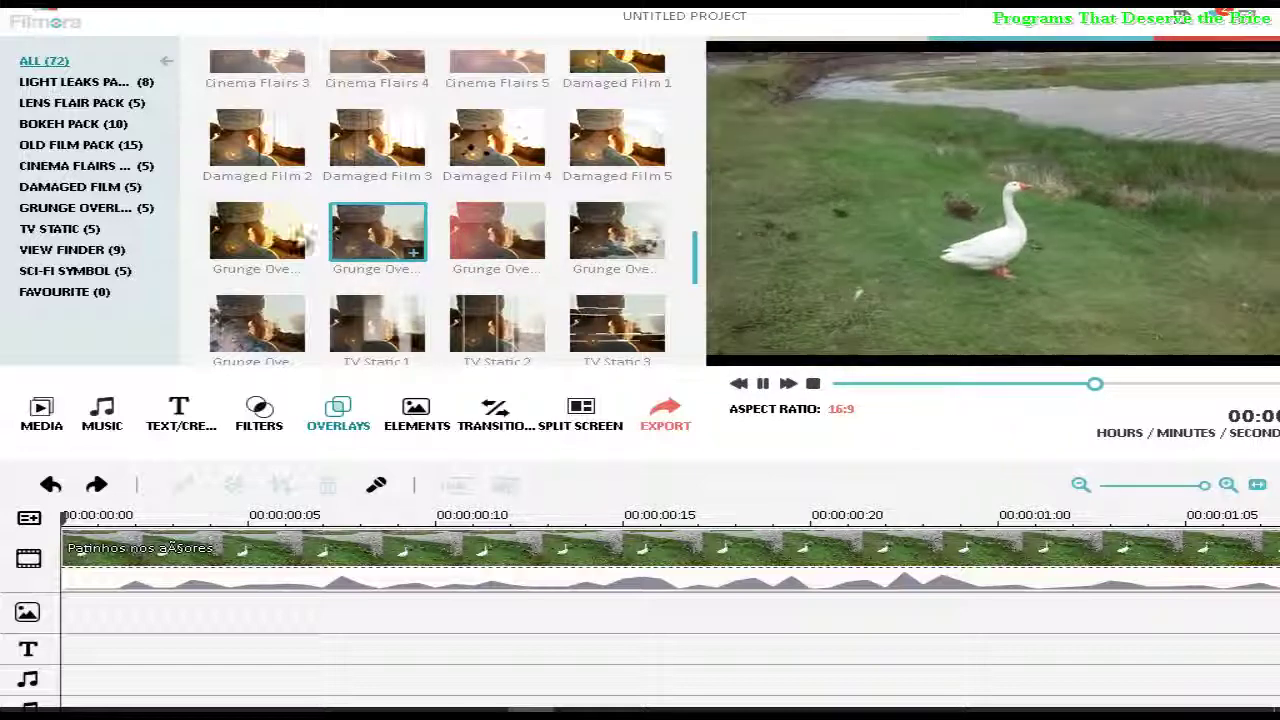
left_click(250, 240)
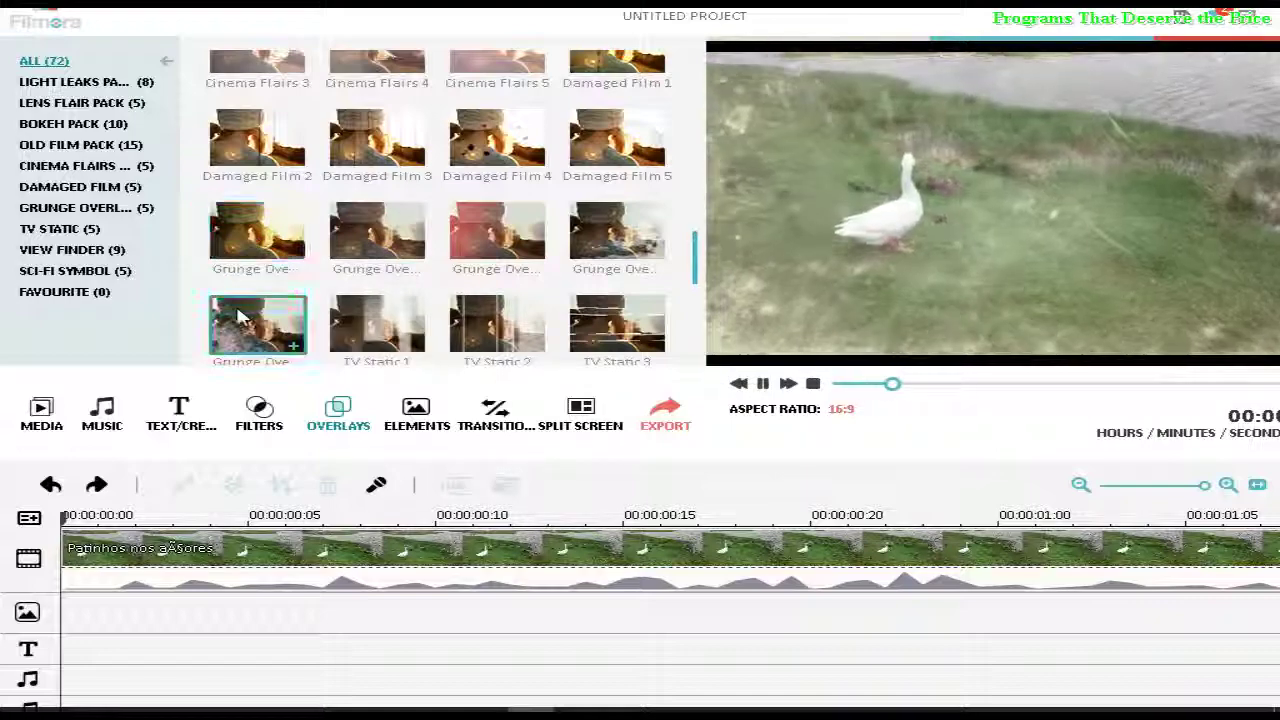
left_click(240, 316)
Step: Preview TV Static 1, 2 and 3 over the goose clip
scroll(245, 313, "down", 3)
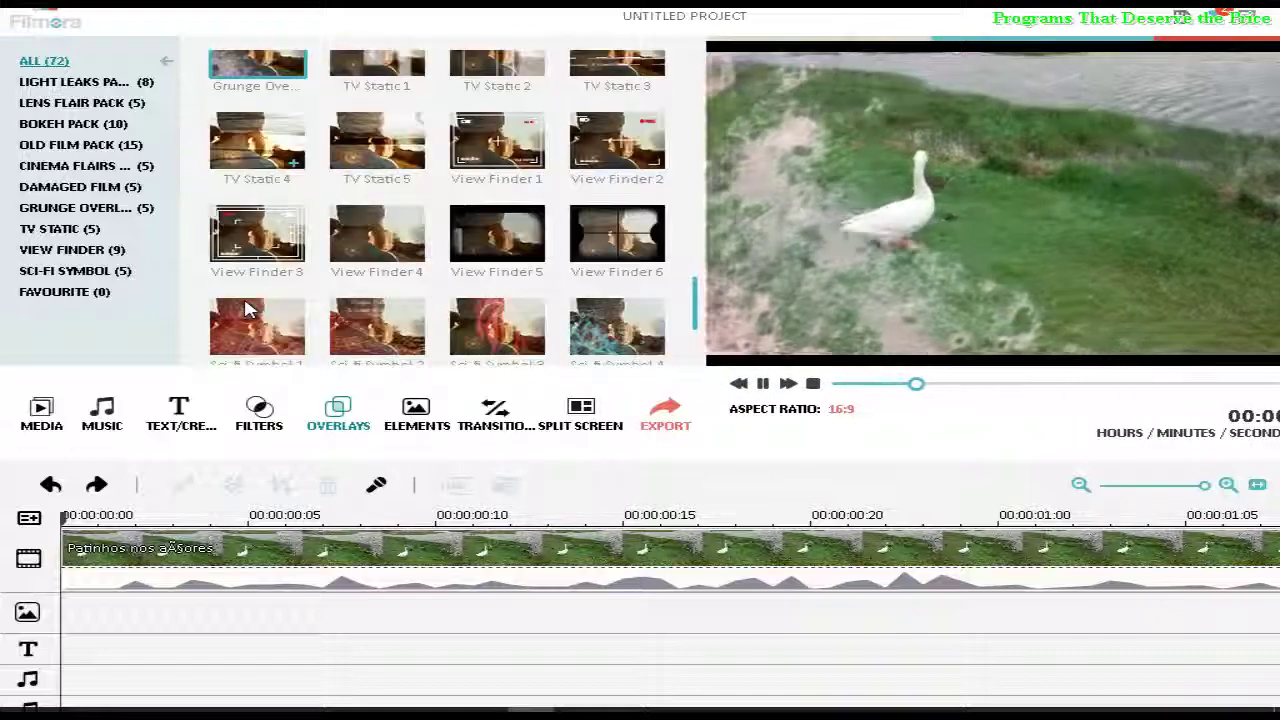
scroll(248, 310, "up", 3)
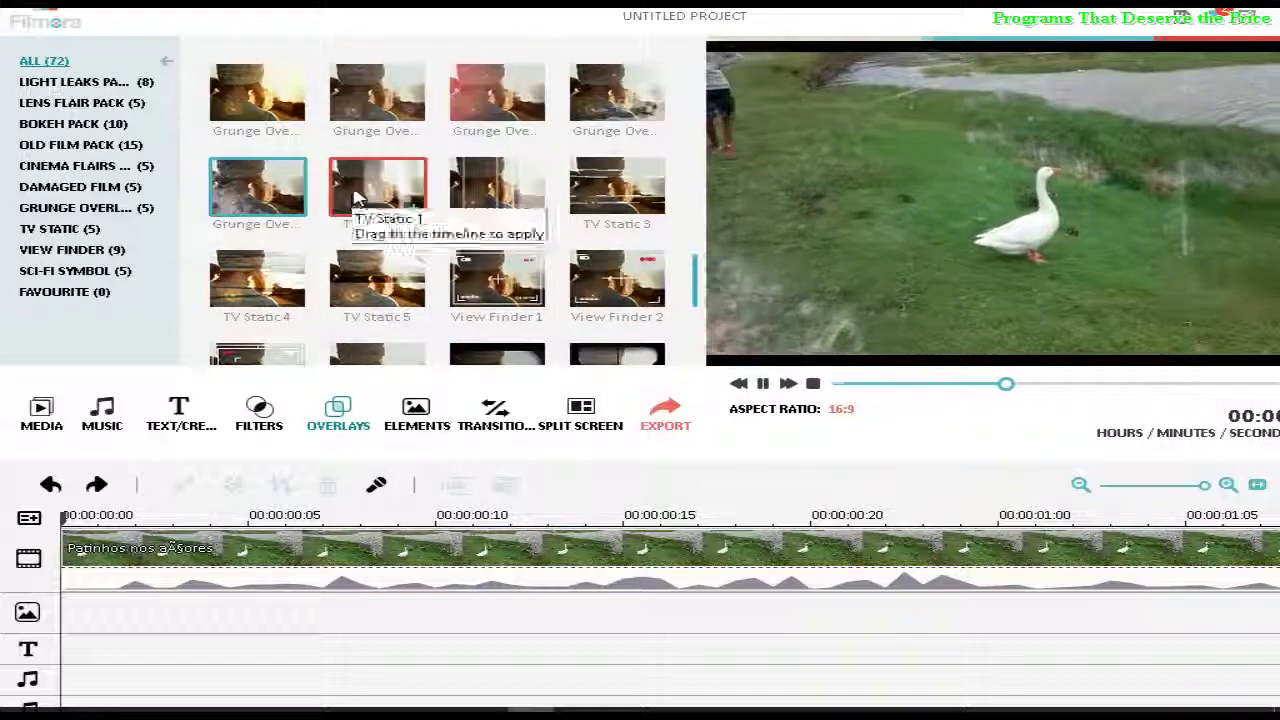
left_click(372, 190)
left_click(505, 193)
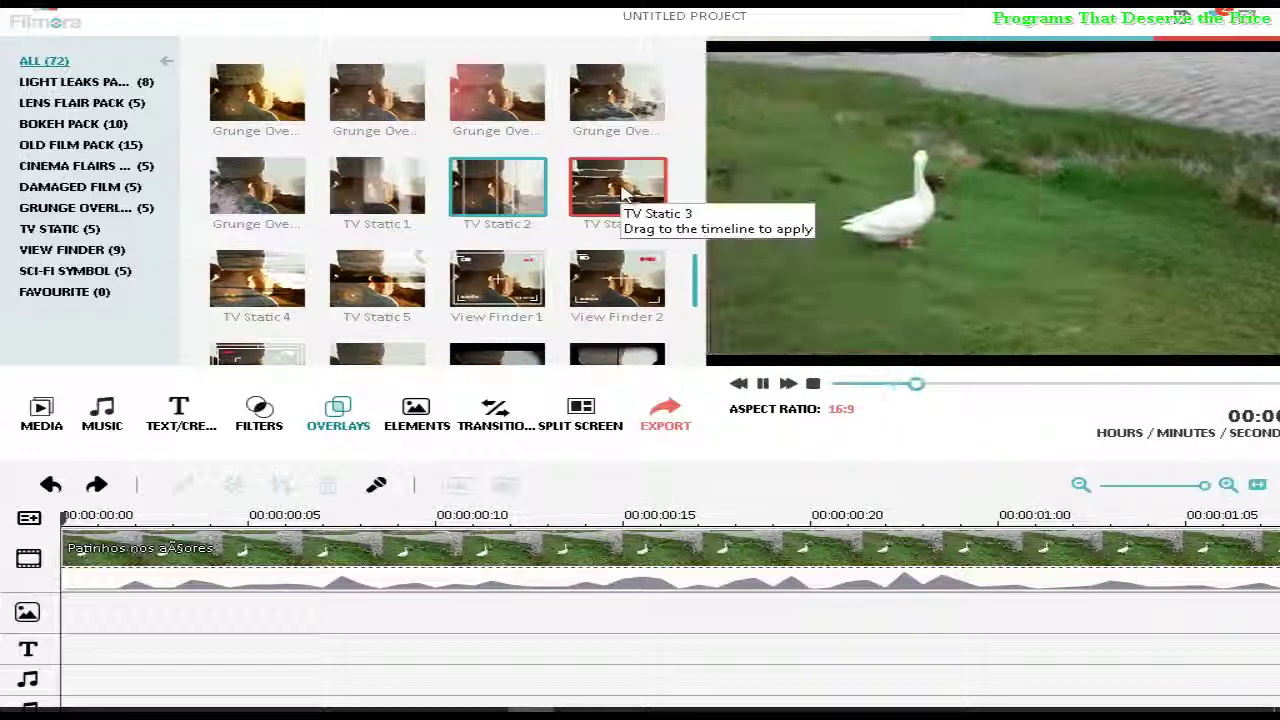
left_click(620, 192)
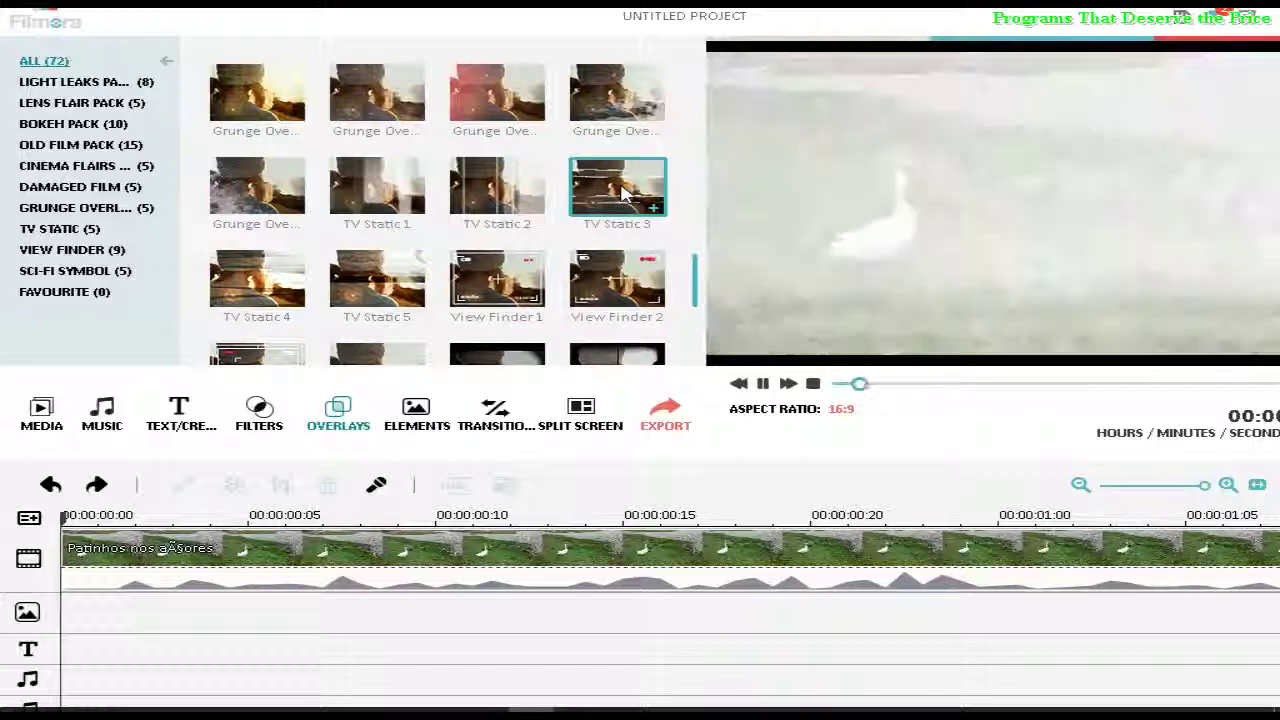
scroll(628, 243, "down", 3)
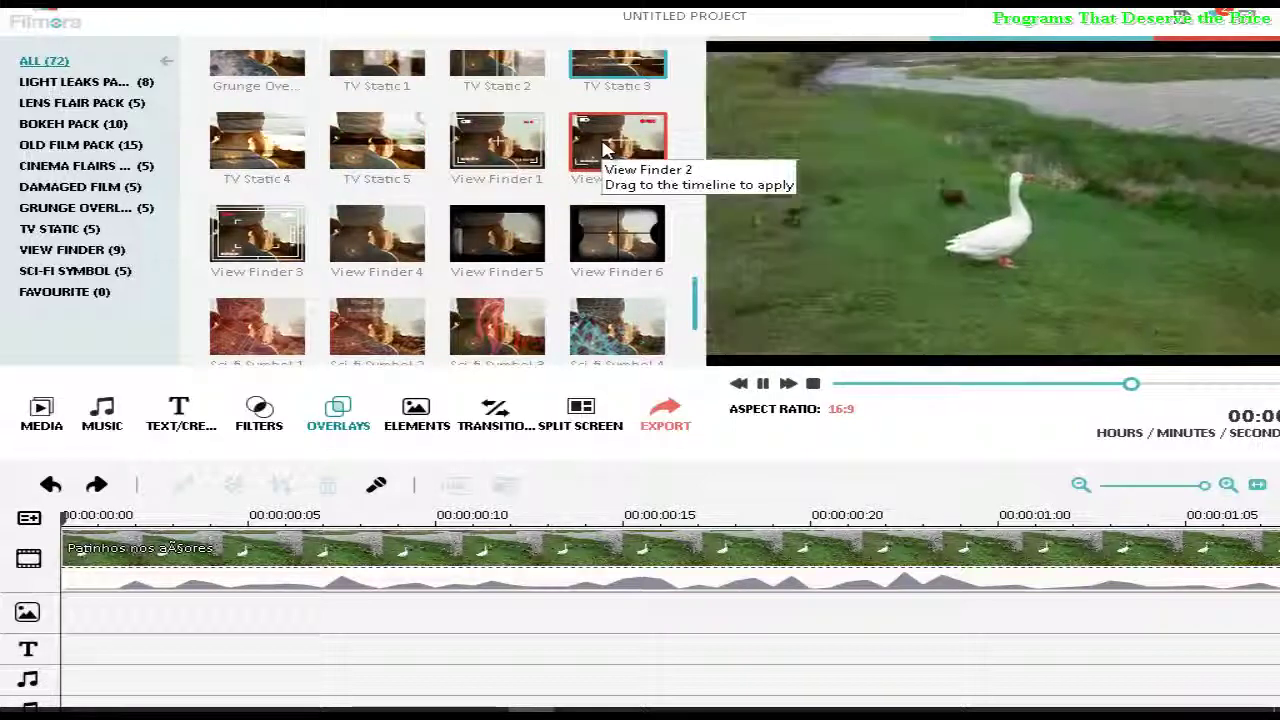
Step: Preview View Finder 2 and 1, TV Static 5 and 4, then View Finder 3, 4, 5
left_click(604, 150)
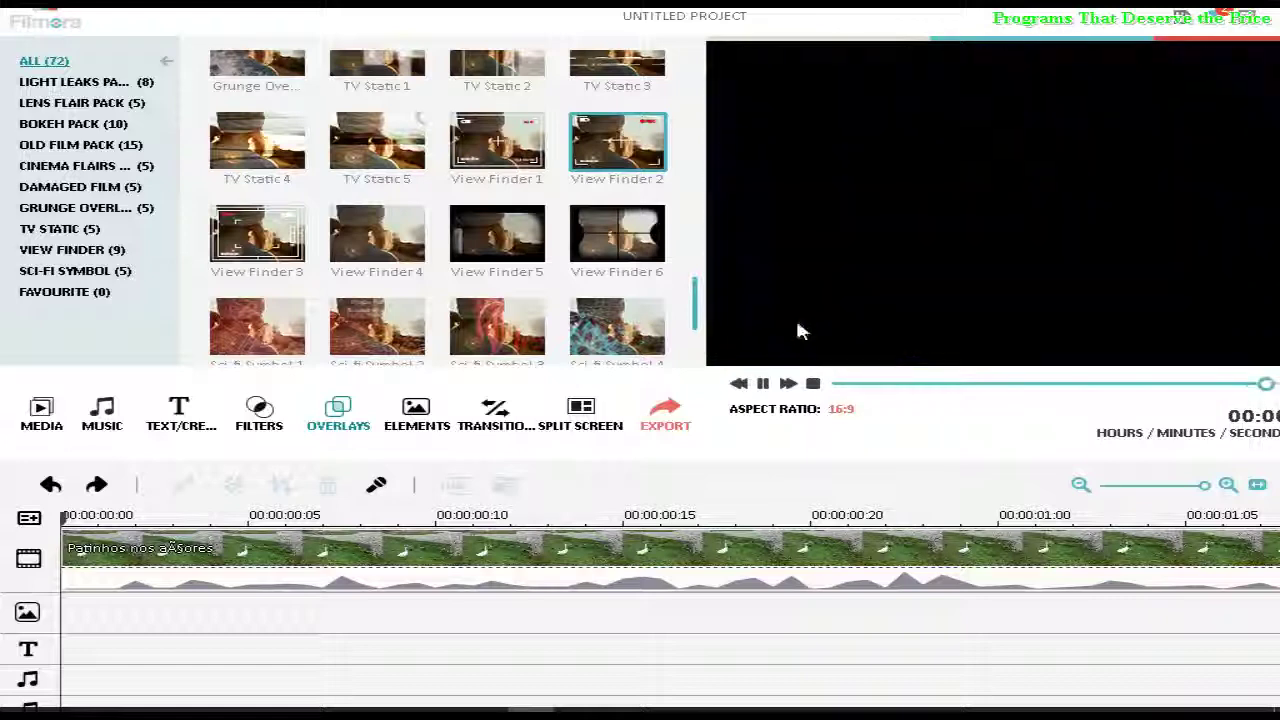
left_click(485, 140)
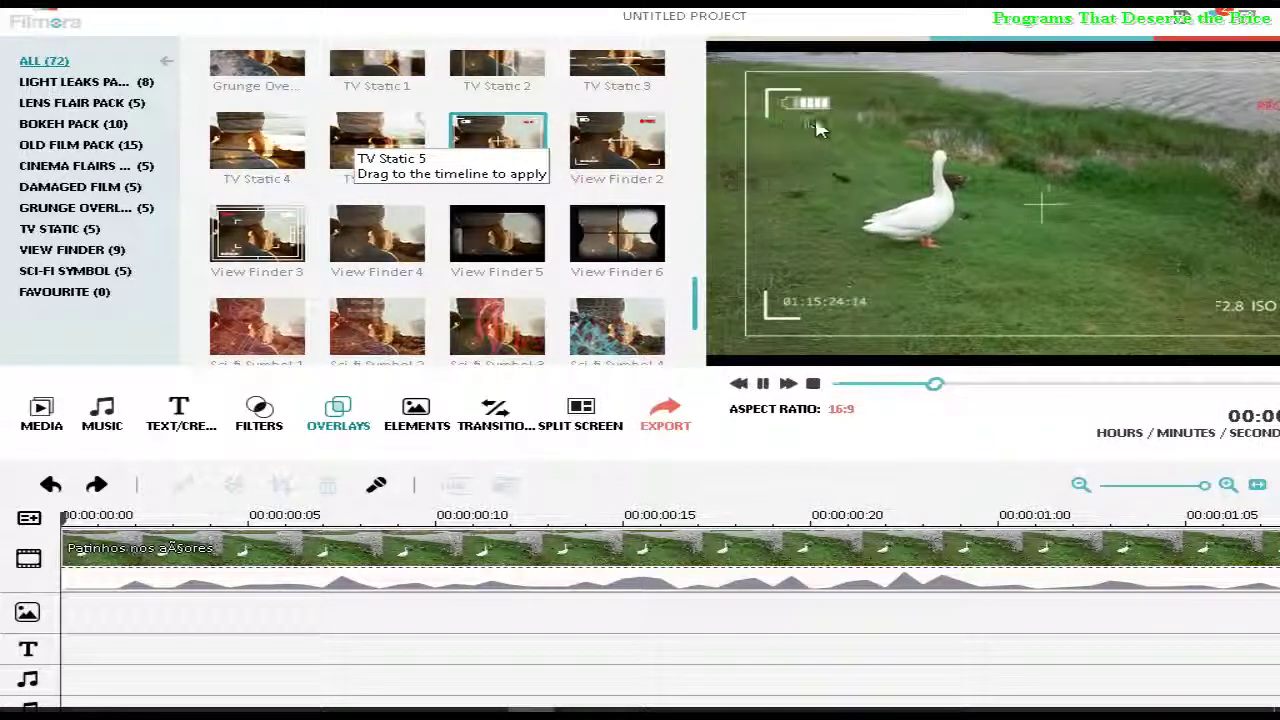
left_click(360, 150)
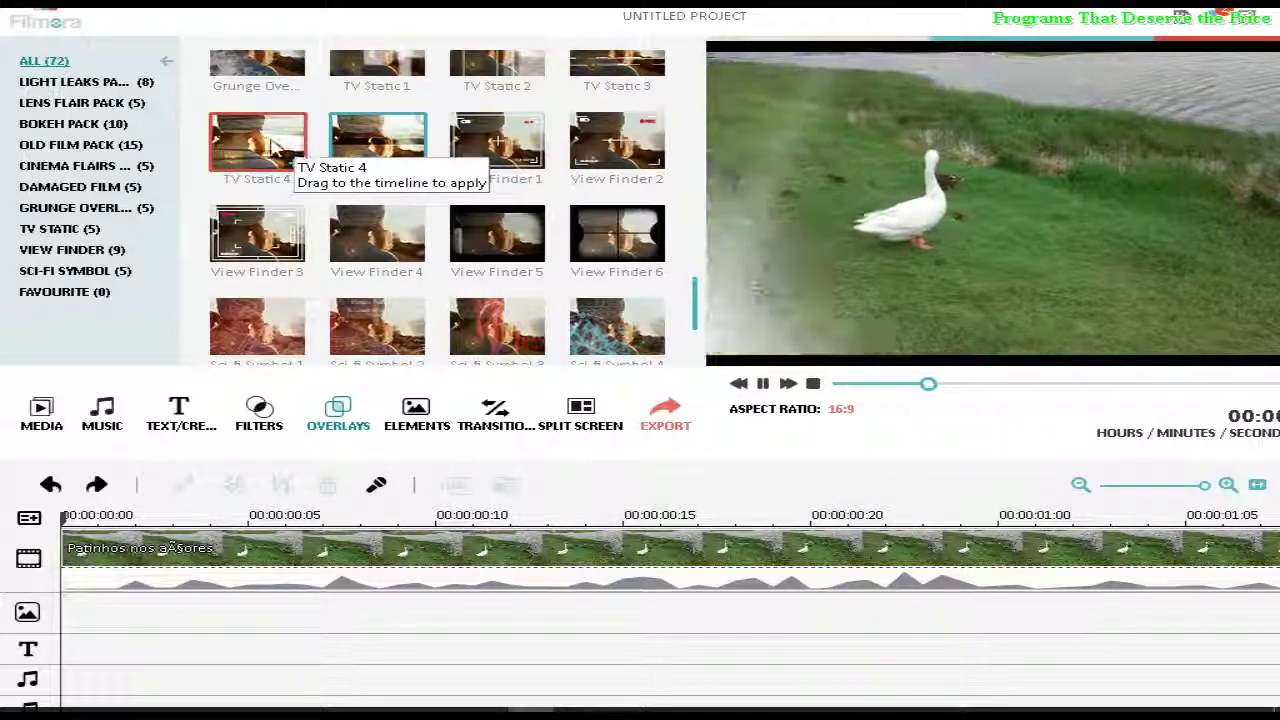
left_click(270, 148)
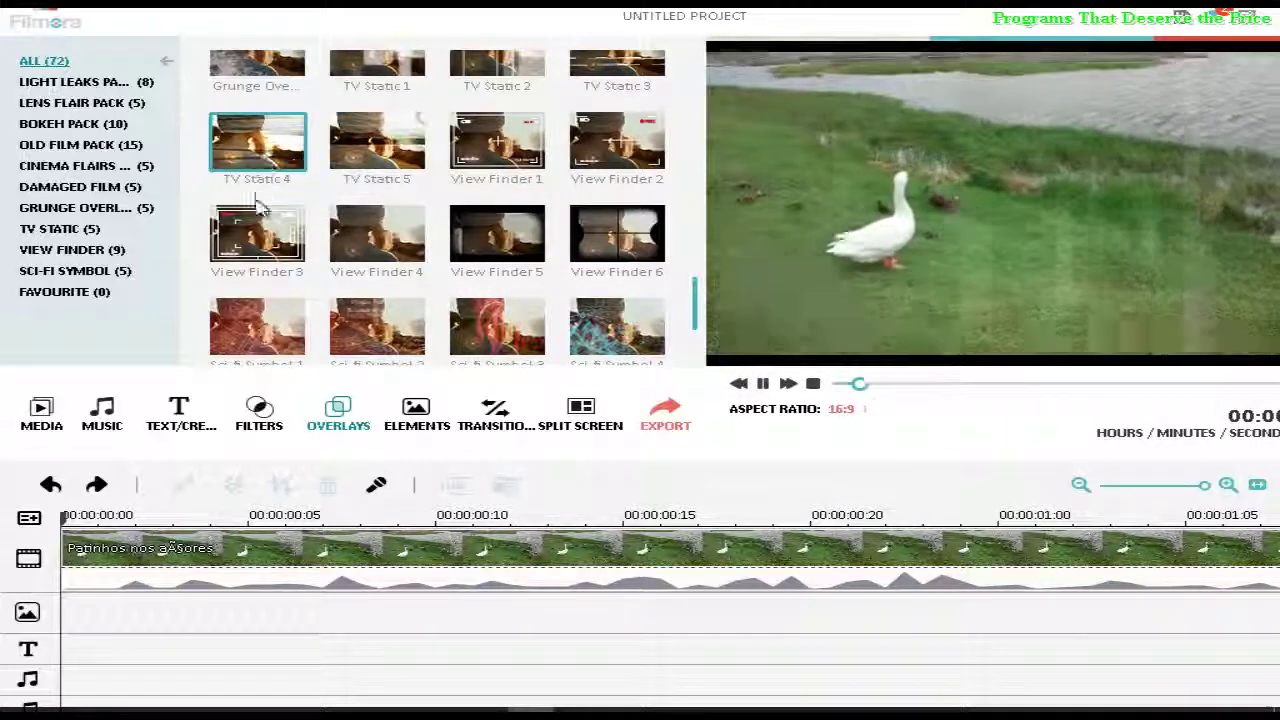
left_click(265, 232)
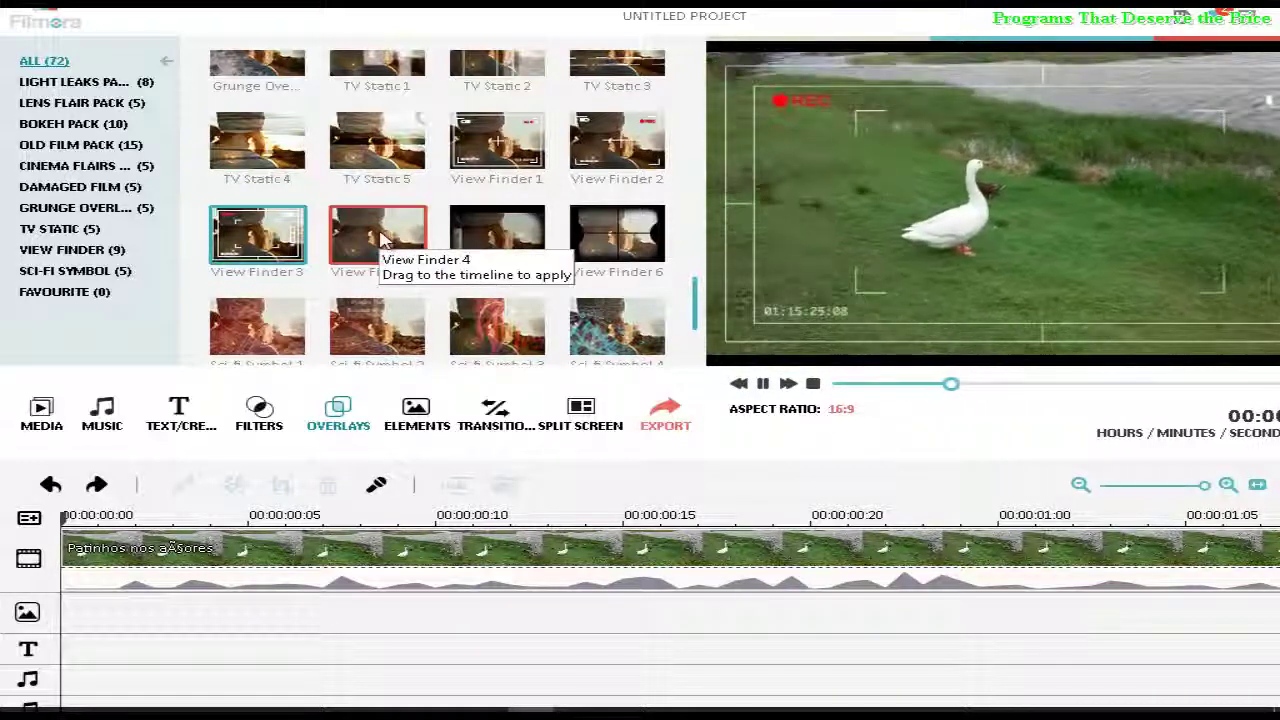
left_click(383, 237)
left_click(484, 238)
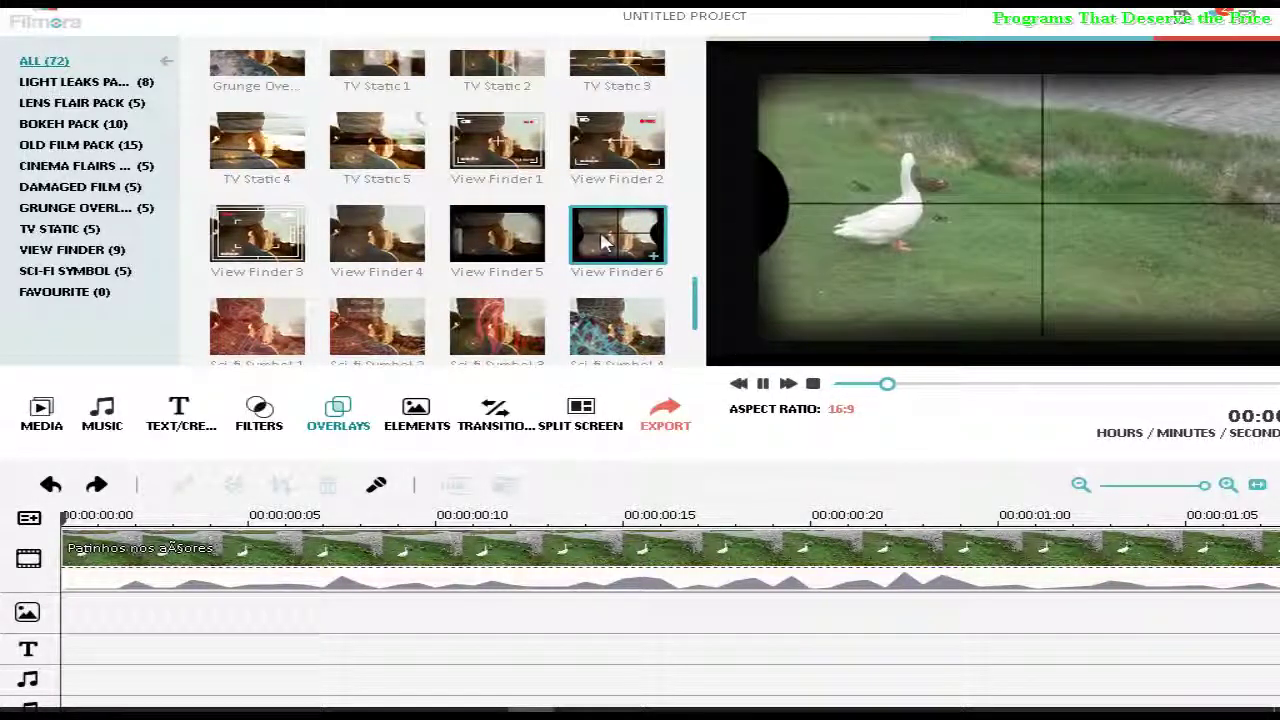
scroll(604, 243, "down", 1)
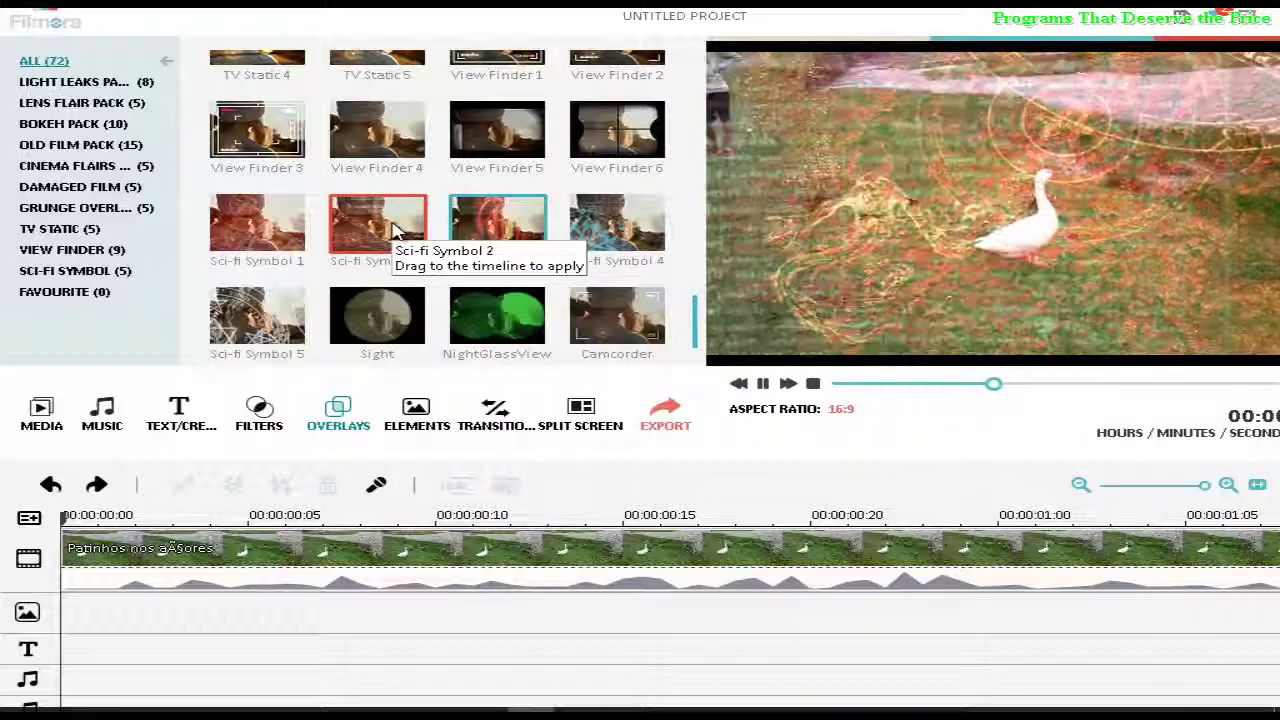
Step: Preview Sci-fi Symbol 2, casting red circular patterns over the goose clip
left_click(395, 229)
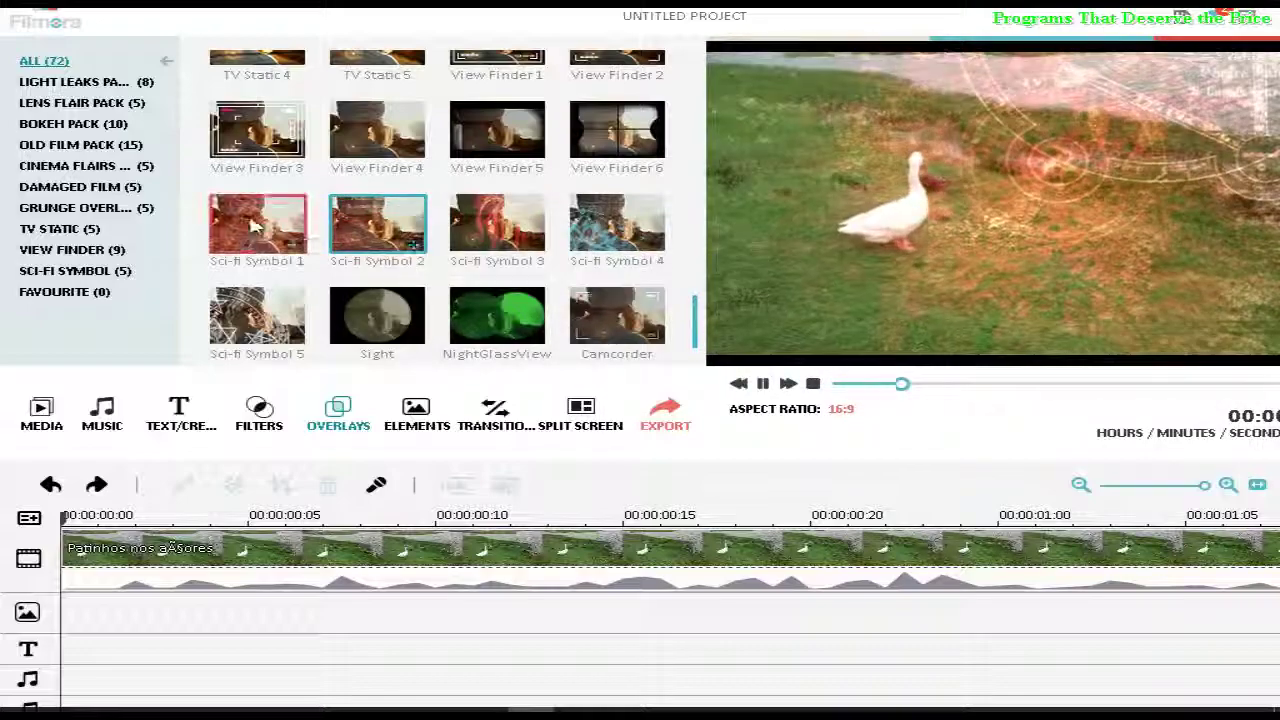